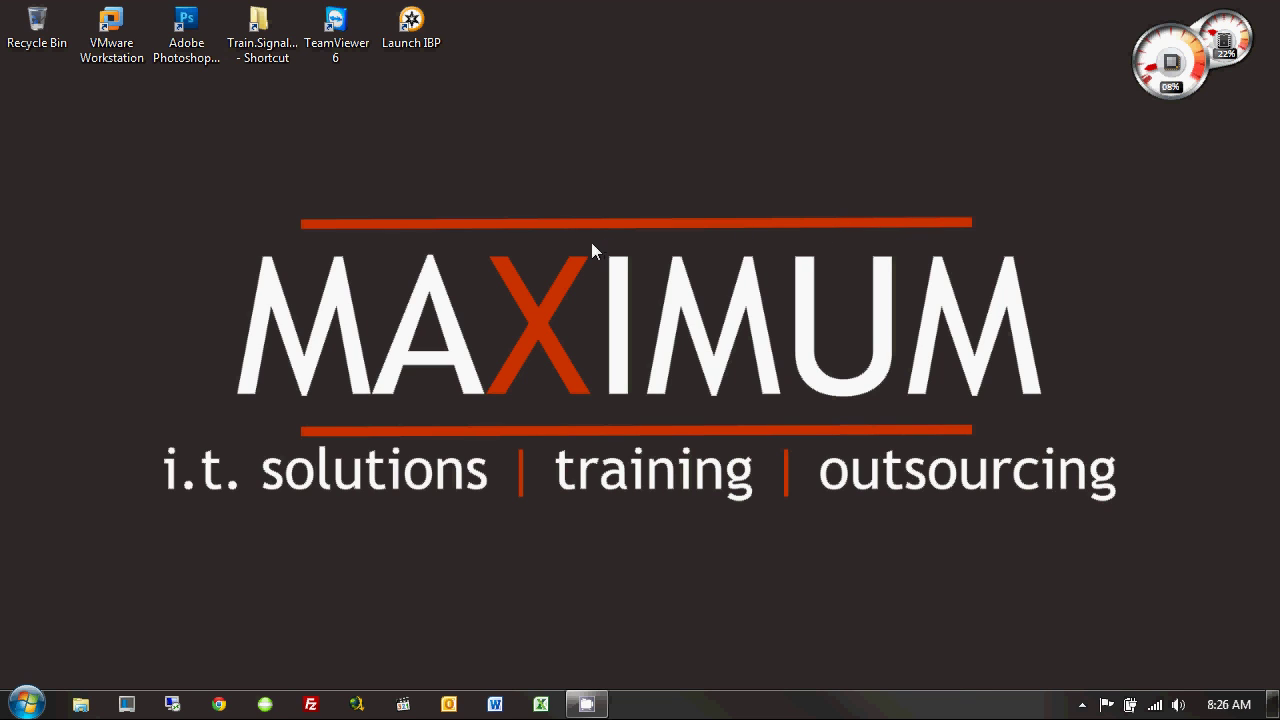
Launch Microsoft Outlook 2010 from the Start menu's Microsoft Office folder.
click(46, 686)
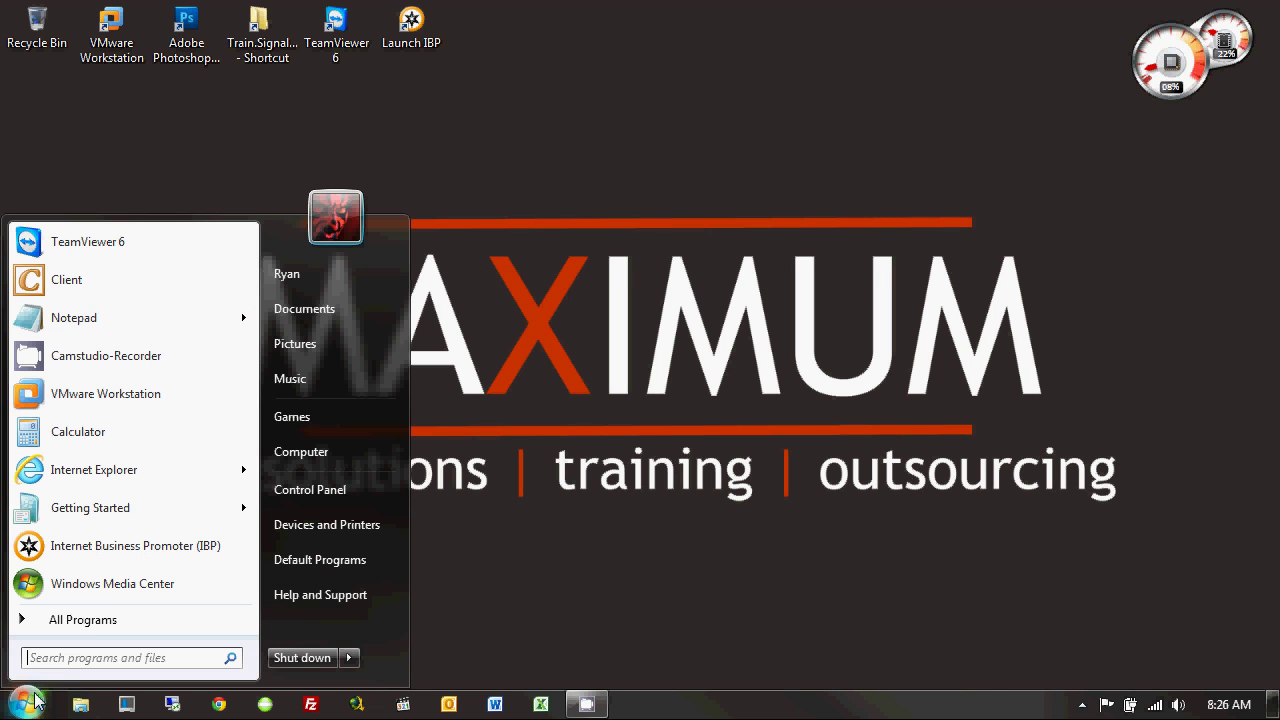
click(83, 620)
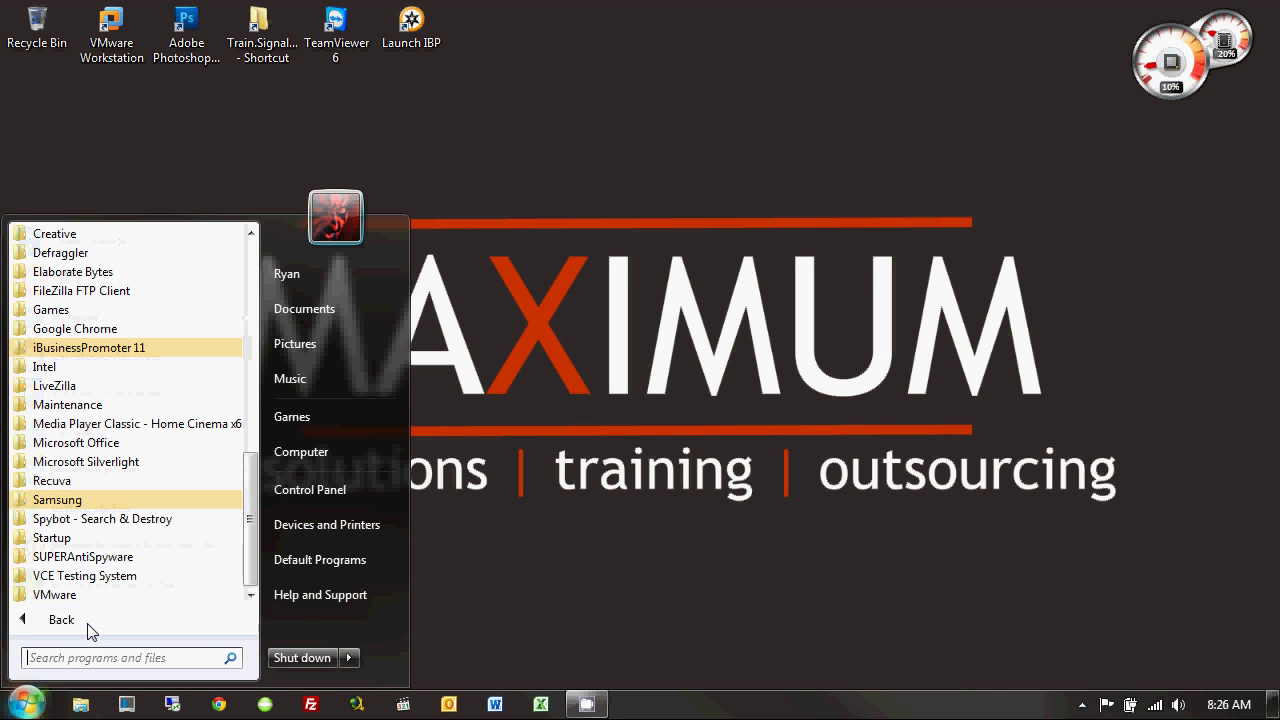
click(131, 445)
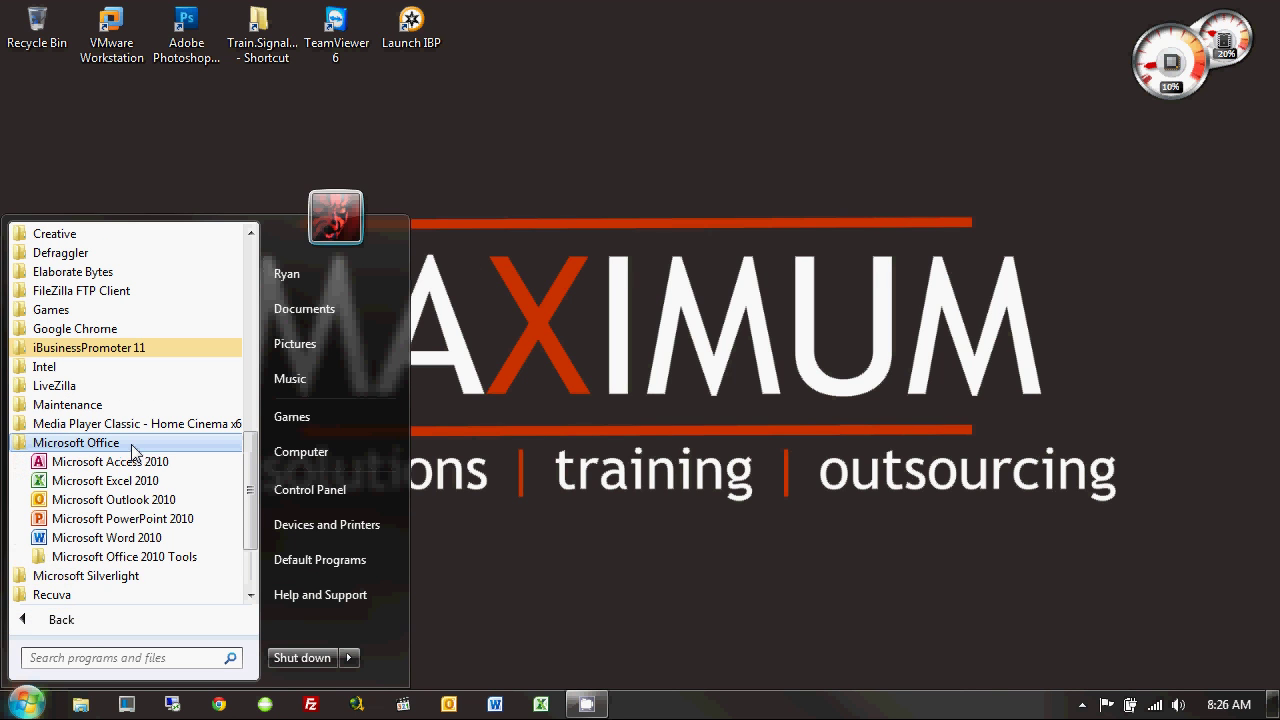
click(135, 500)
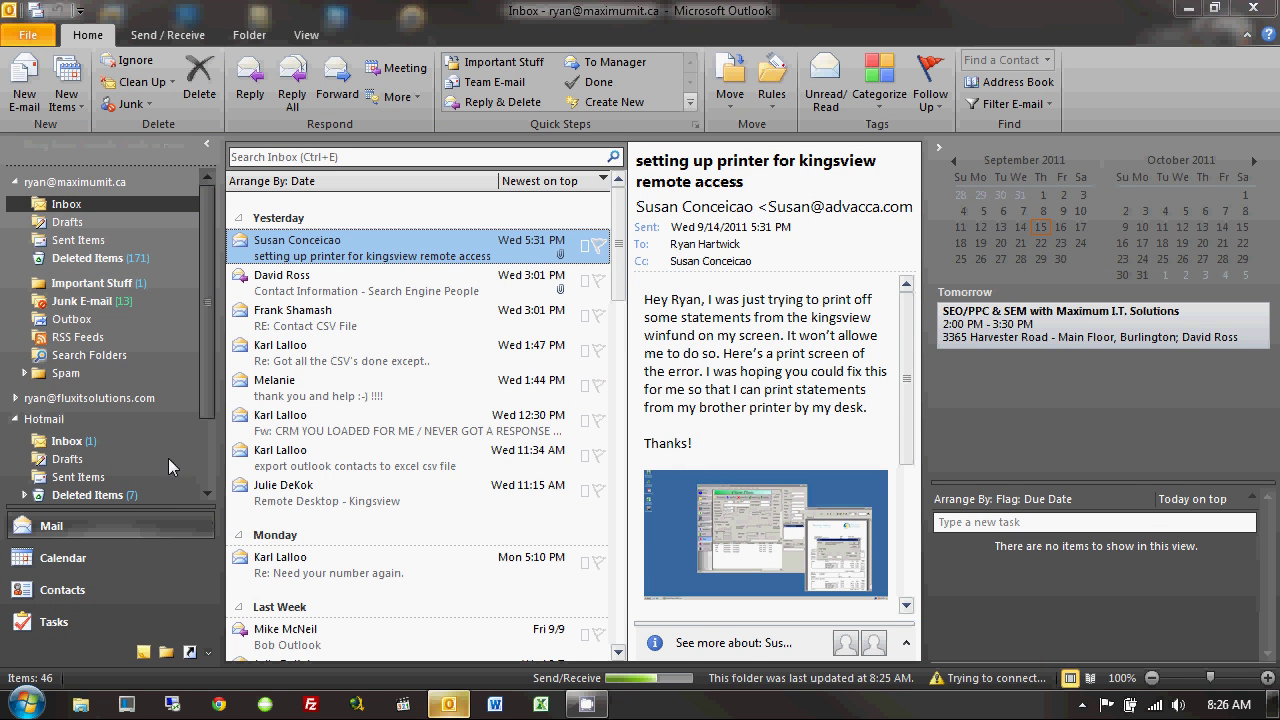
Scroll the folder pane to review the mail accounts already set up.
drag(209, 326, 202, 392)
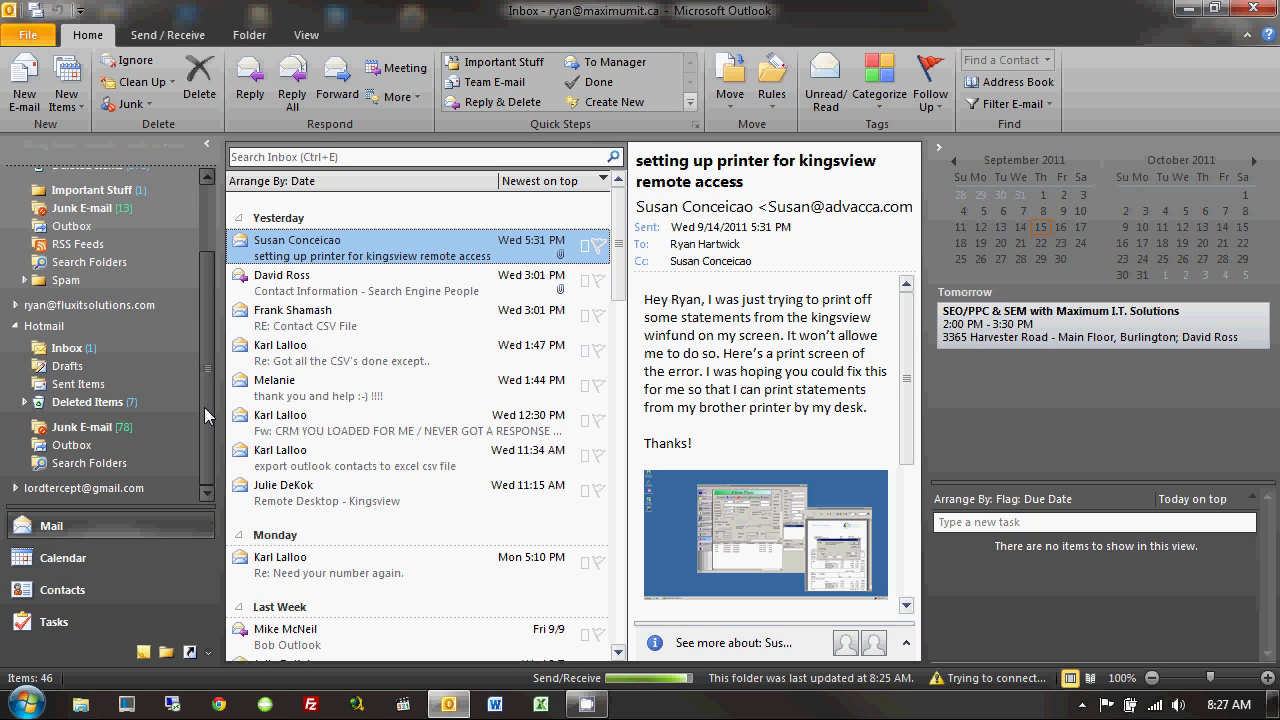
drag(204, 407, 206, 323)
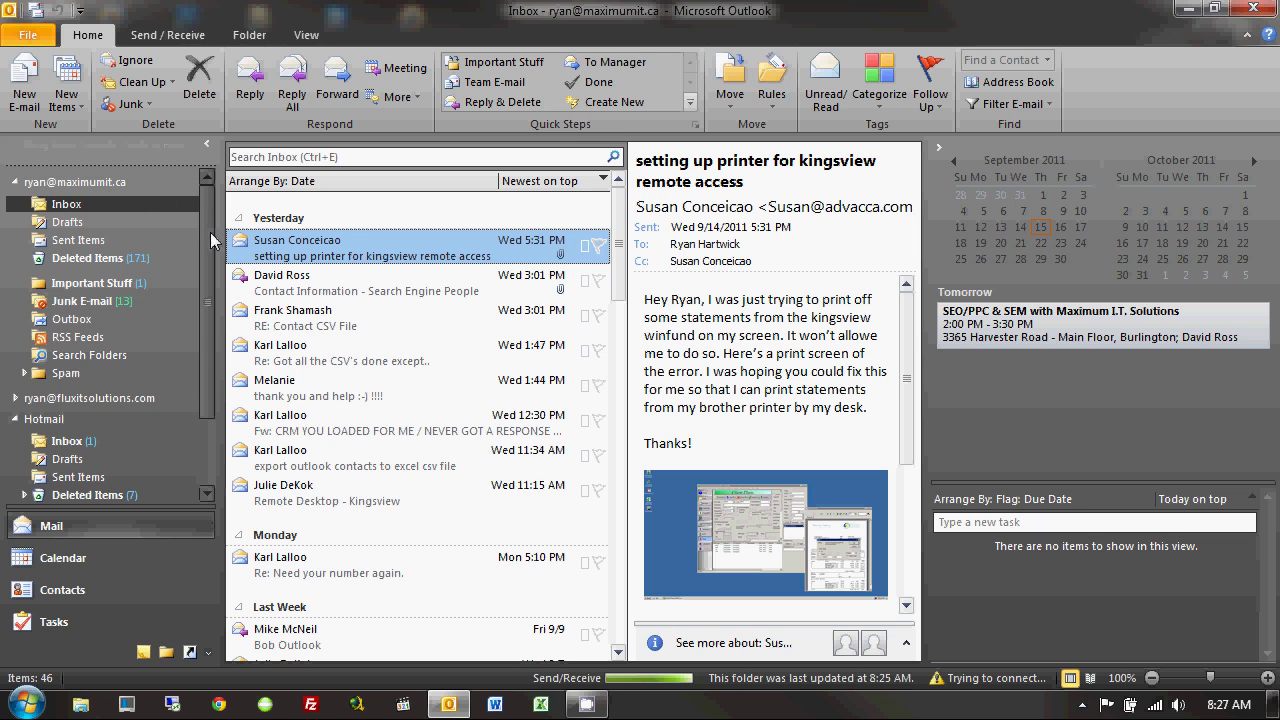
drag(210, 232, 204, 297)
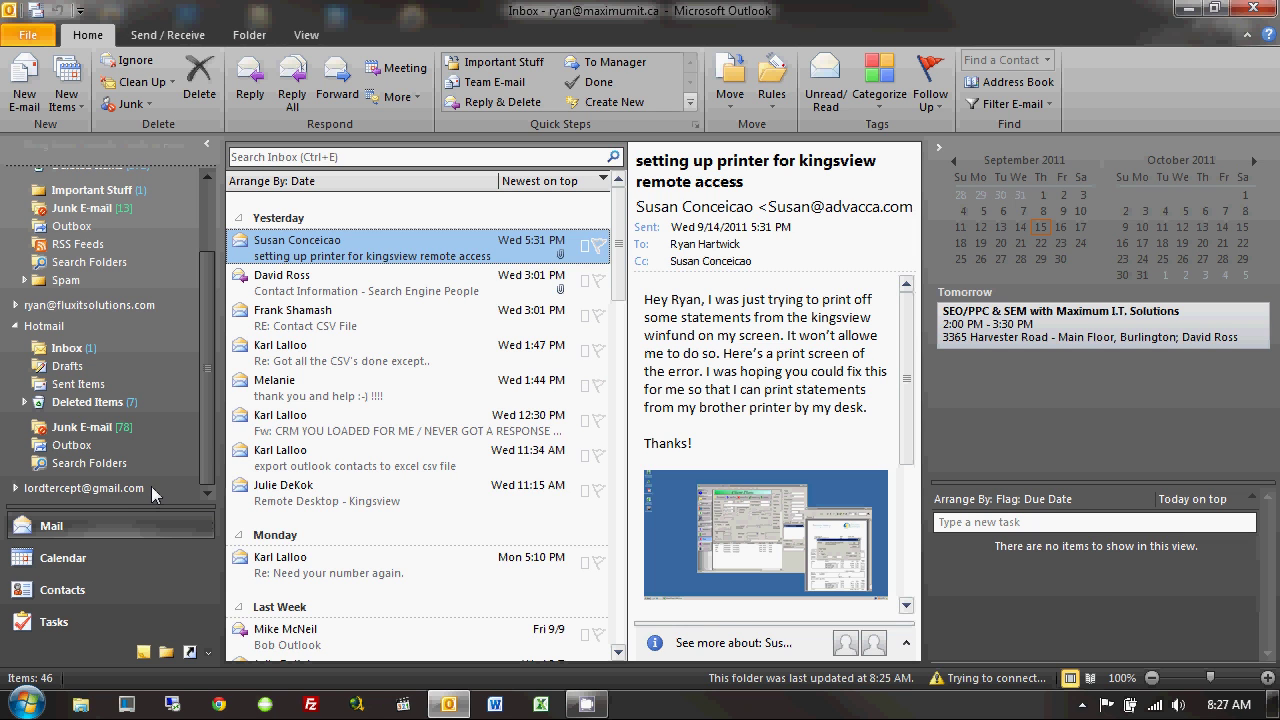
drag(207, 395, 210, 299)
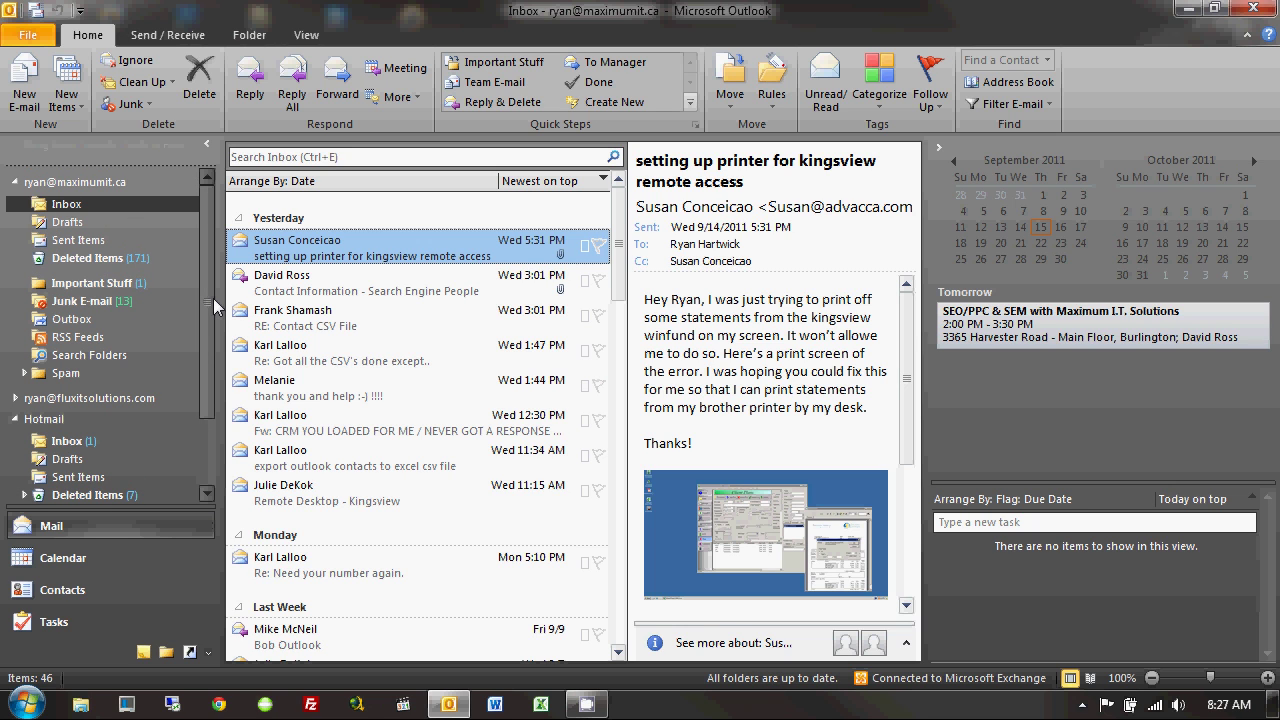
Start Add Account from File > Info and enter the display name, Gmail address and password.
click(30, 38)
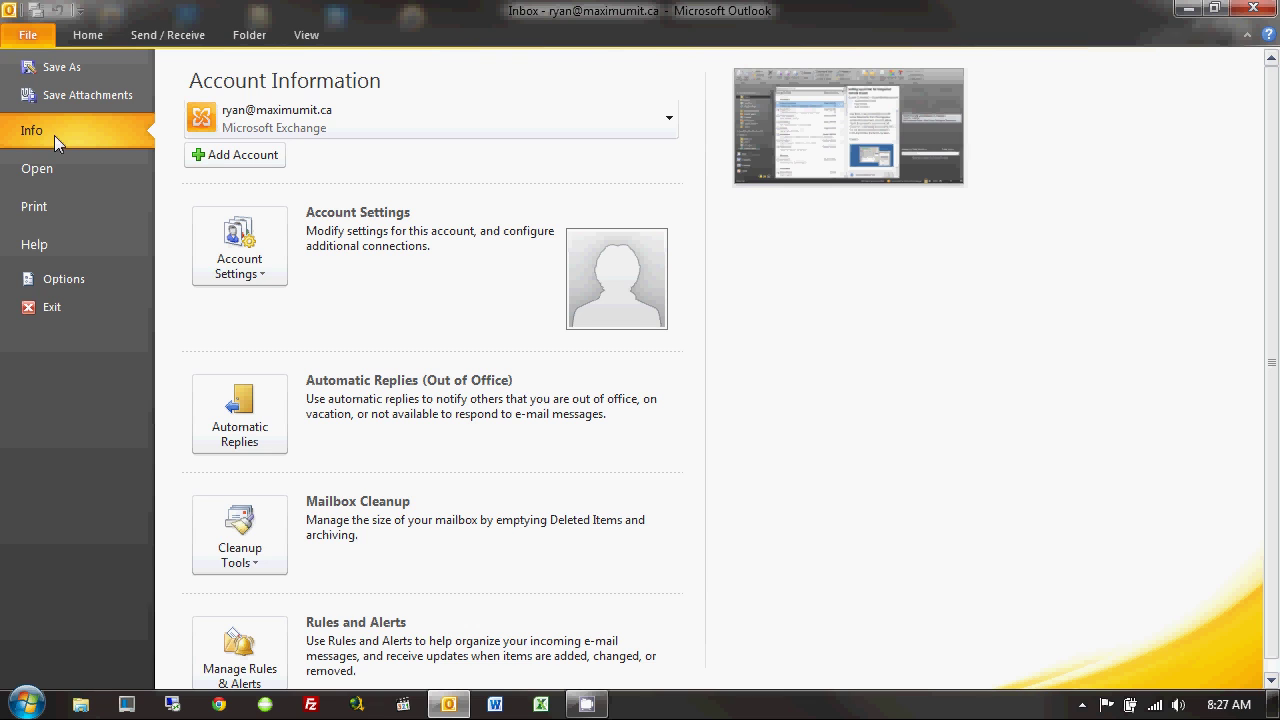
click(224, 163)
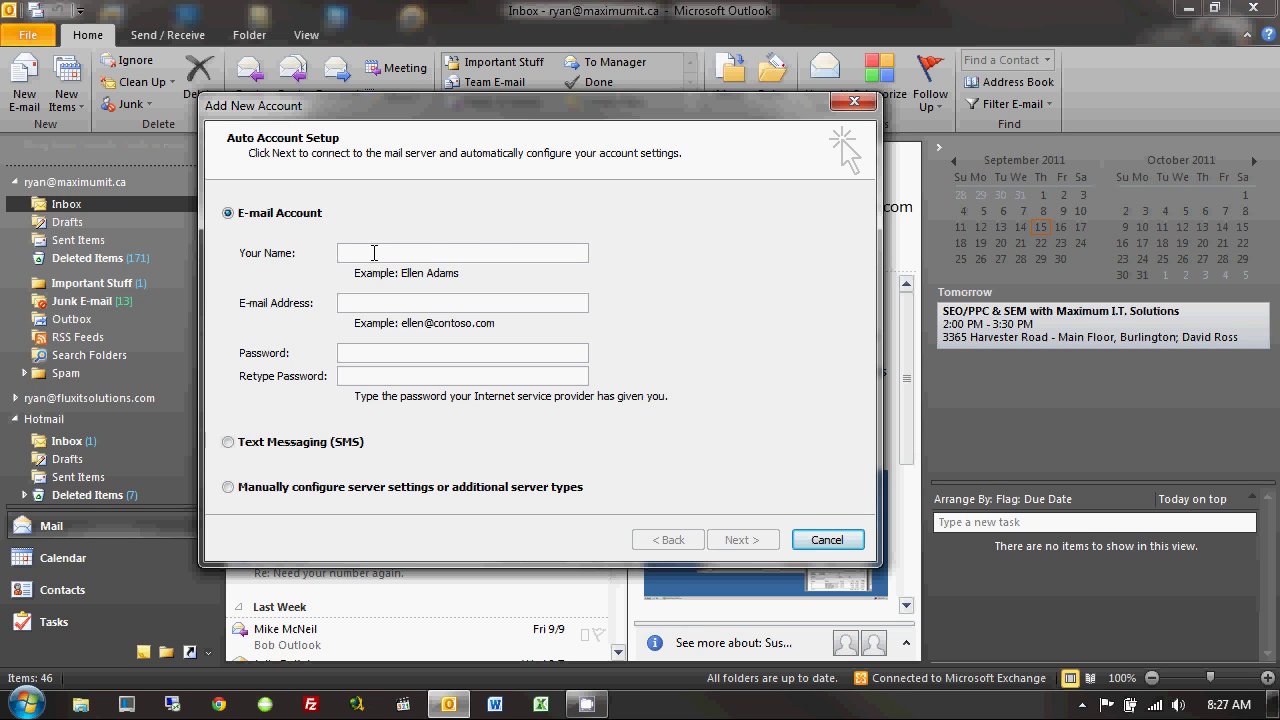
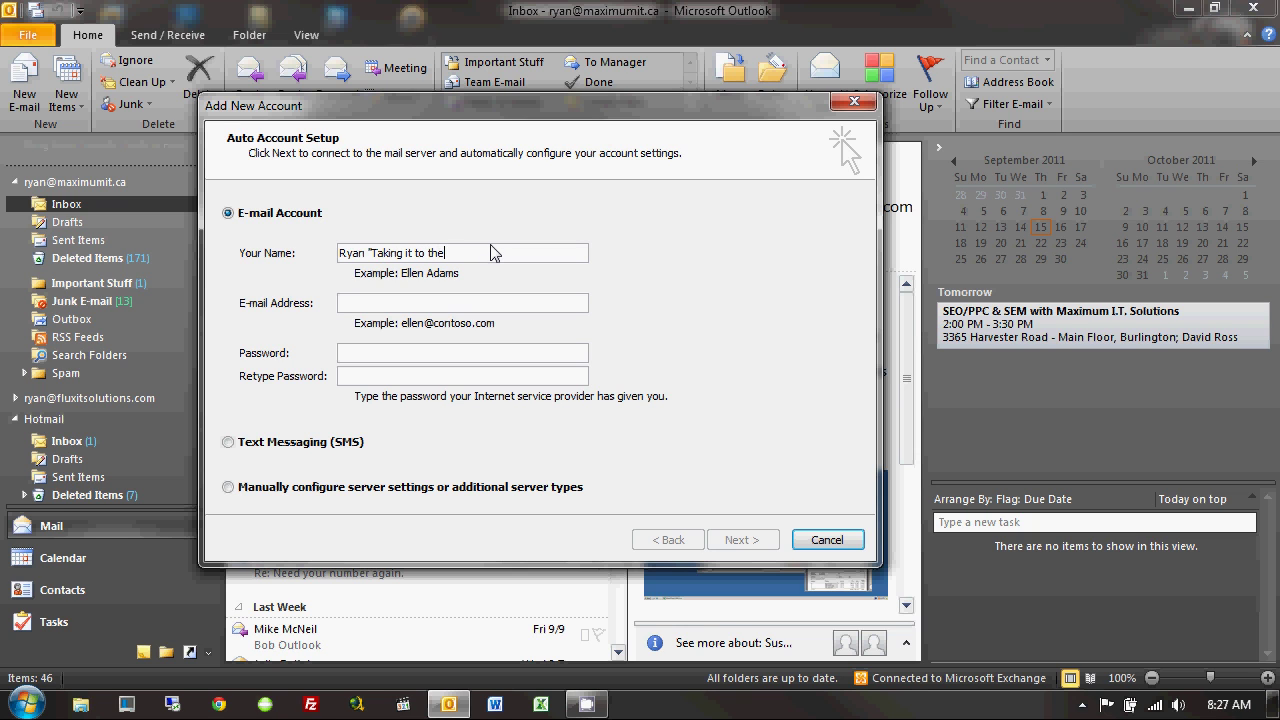
key(Tab)
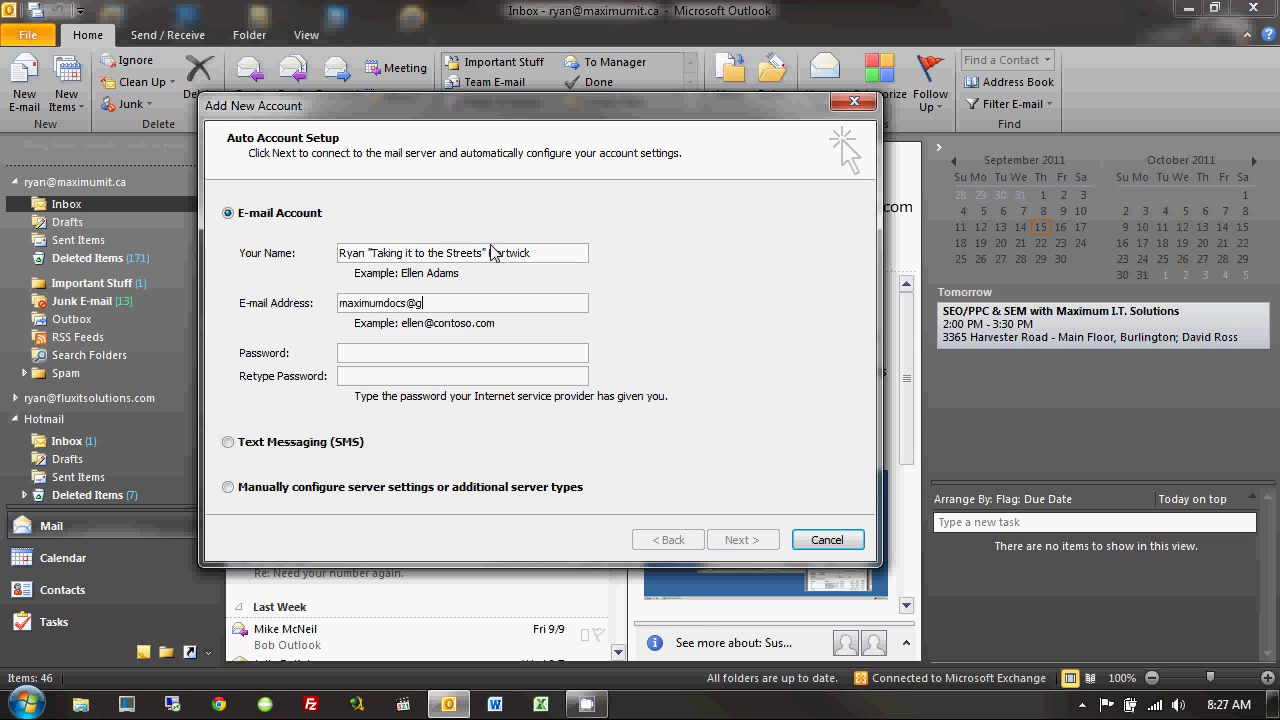
key(Tab)
text(*********)
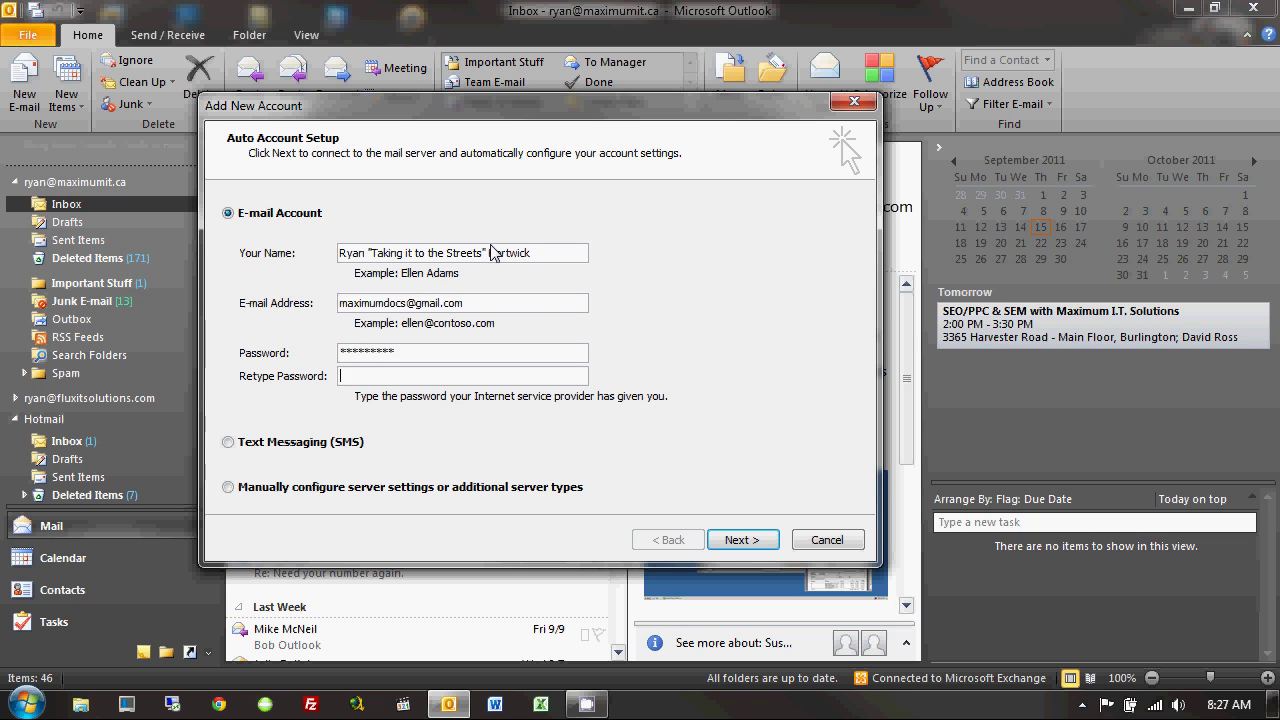
key(Tab)
text(*********)
Let Outlook auto-configure the Gmail account as IMAP, then finish the wizard.
click(738, 541)
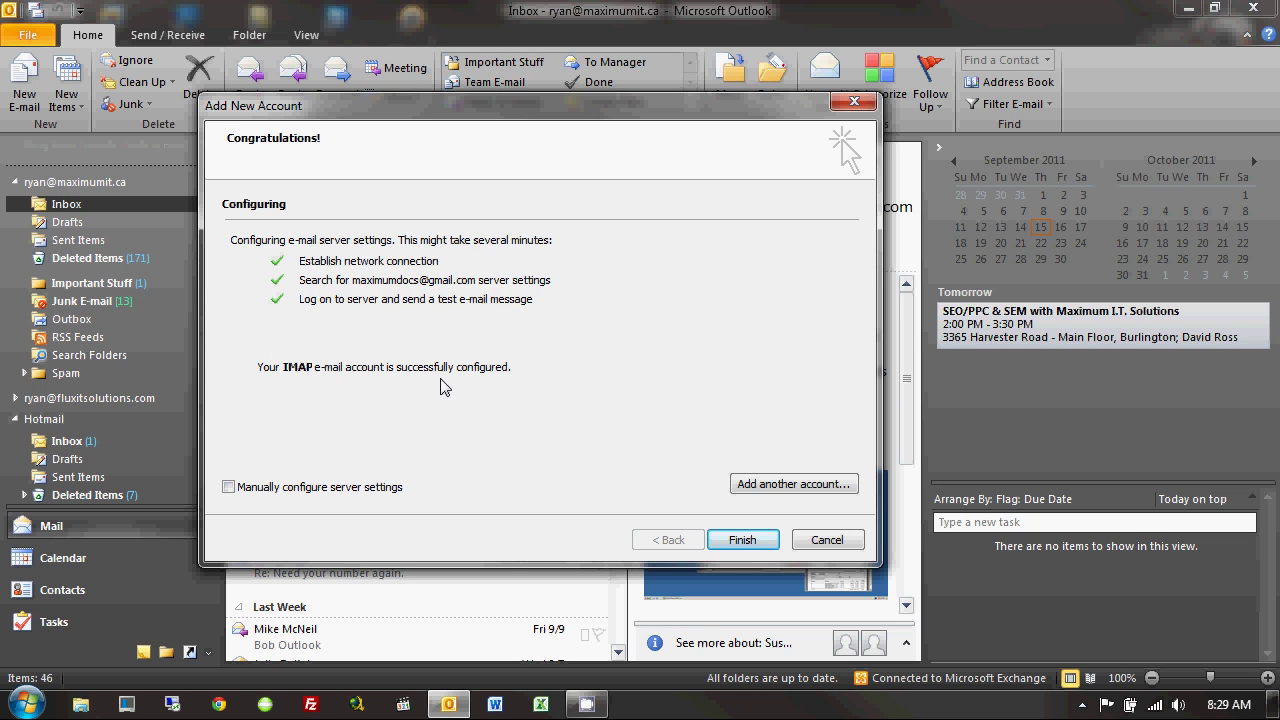
click(740, 540)
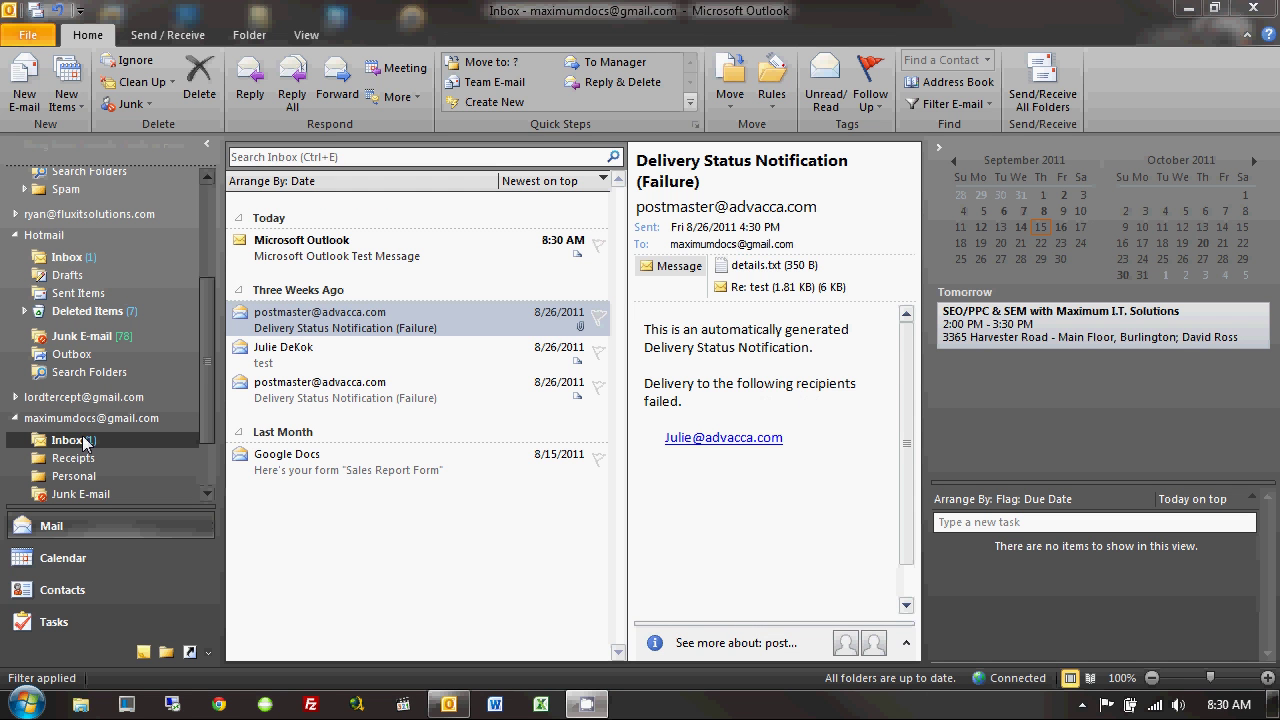
Read the Microsoft Outlook Test Message in the Gmail Inbox, then show the main mailbox's Outlook Today.
drag(202, 399, 245, 446)
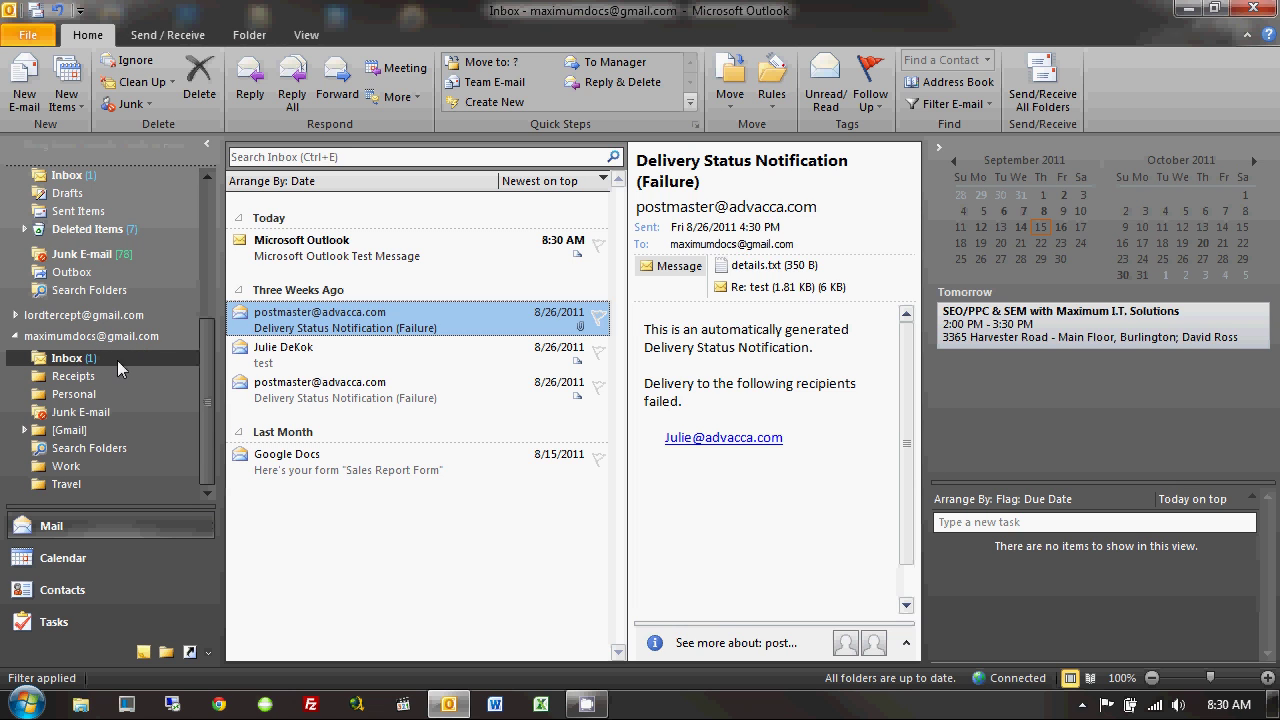
click(330, 255)
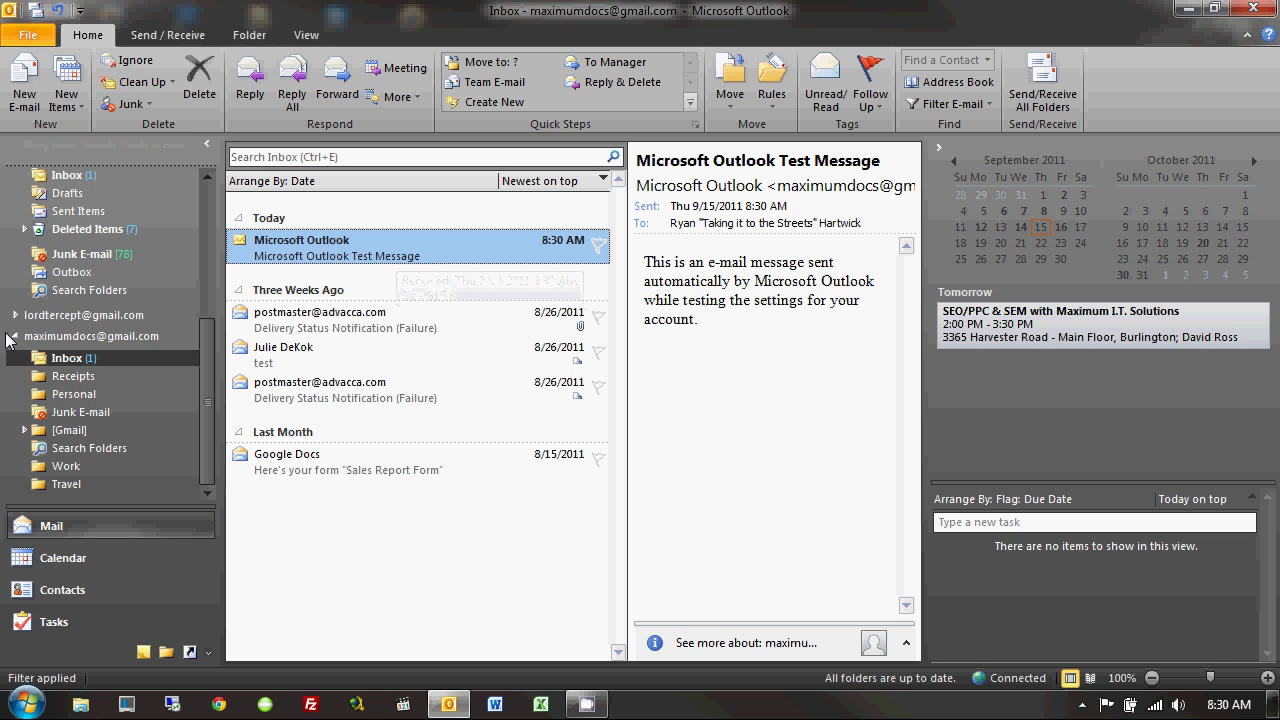
scroll(200, 362, up, 5)
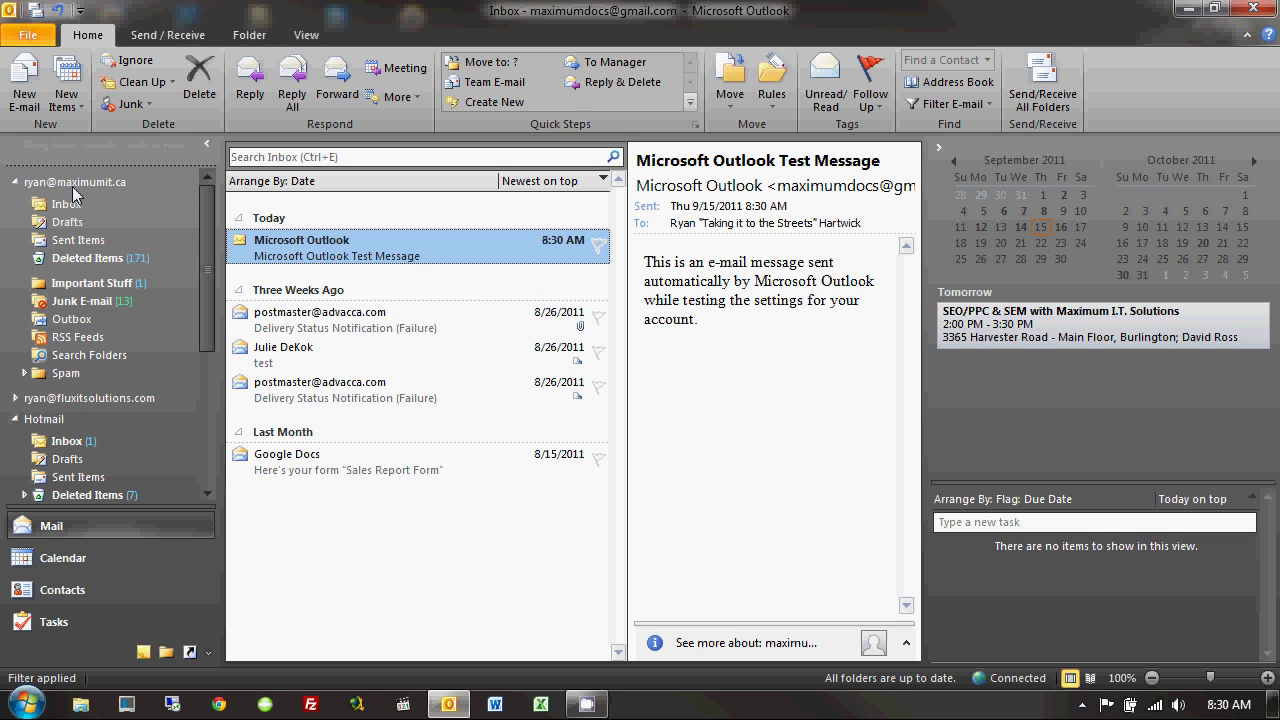
click(72, 185)
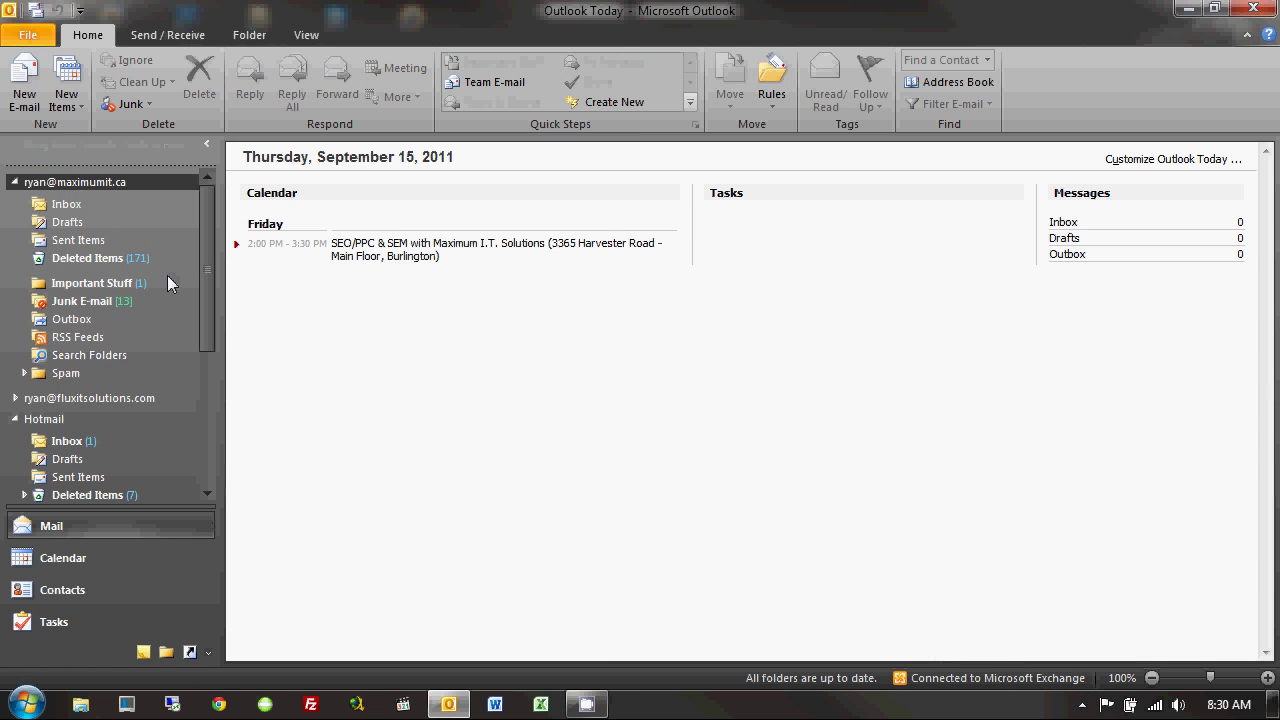
Create a new message from the Gmail account, confirm it has no signature, and discard it unsaved.
click(28, 92)
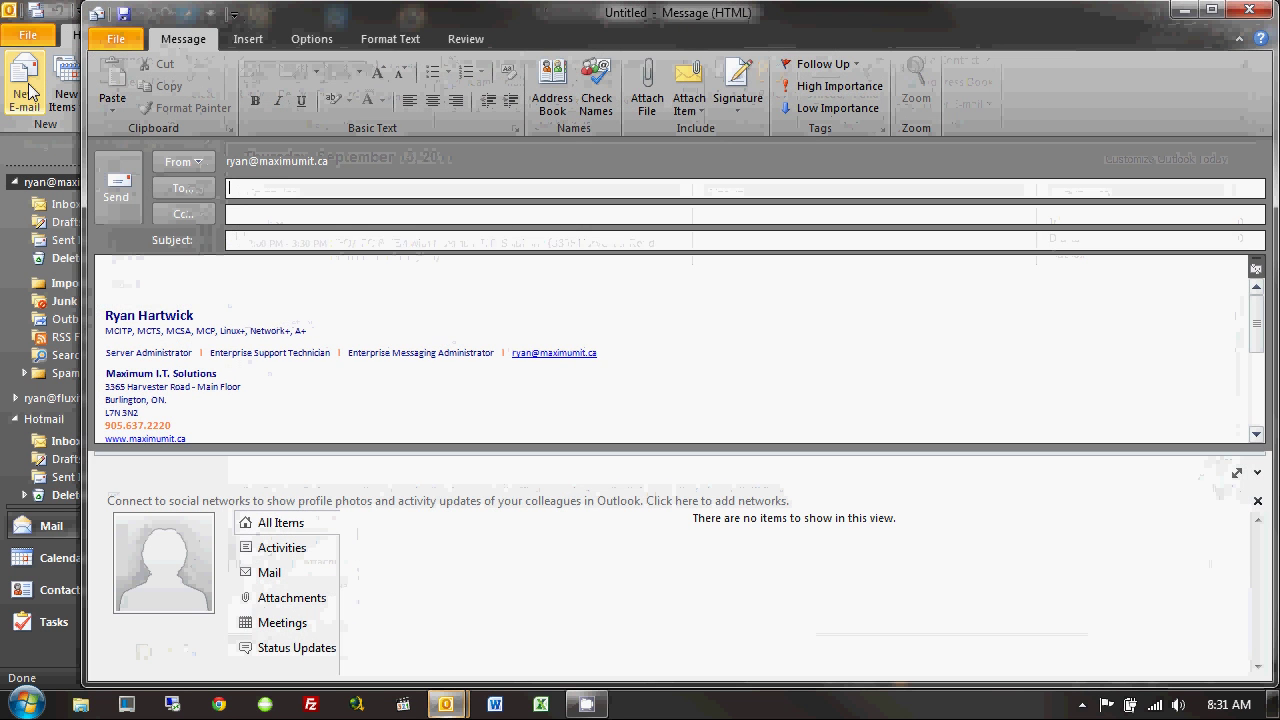
click(190, 161)
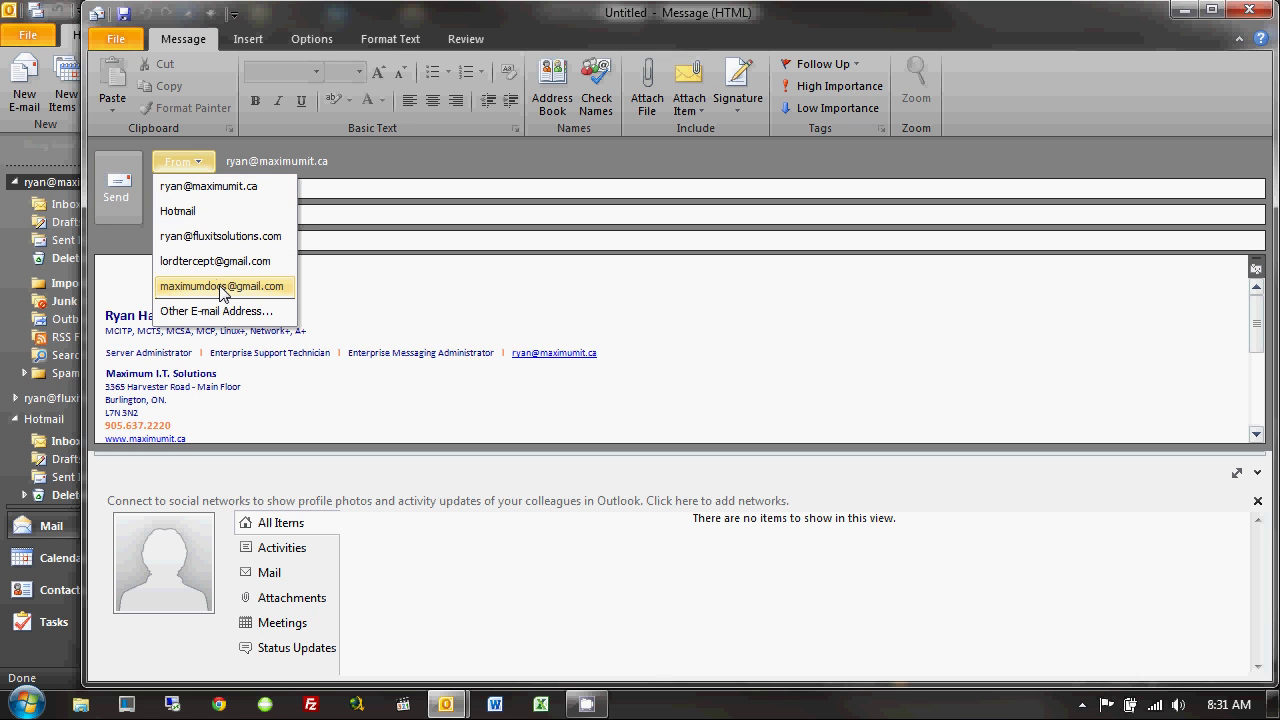
click(221, 287)
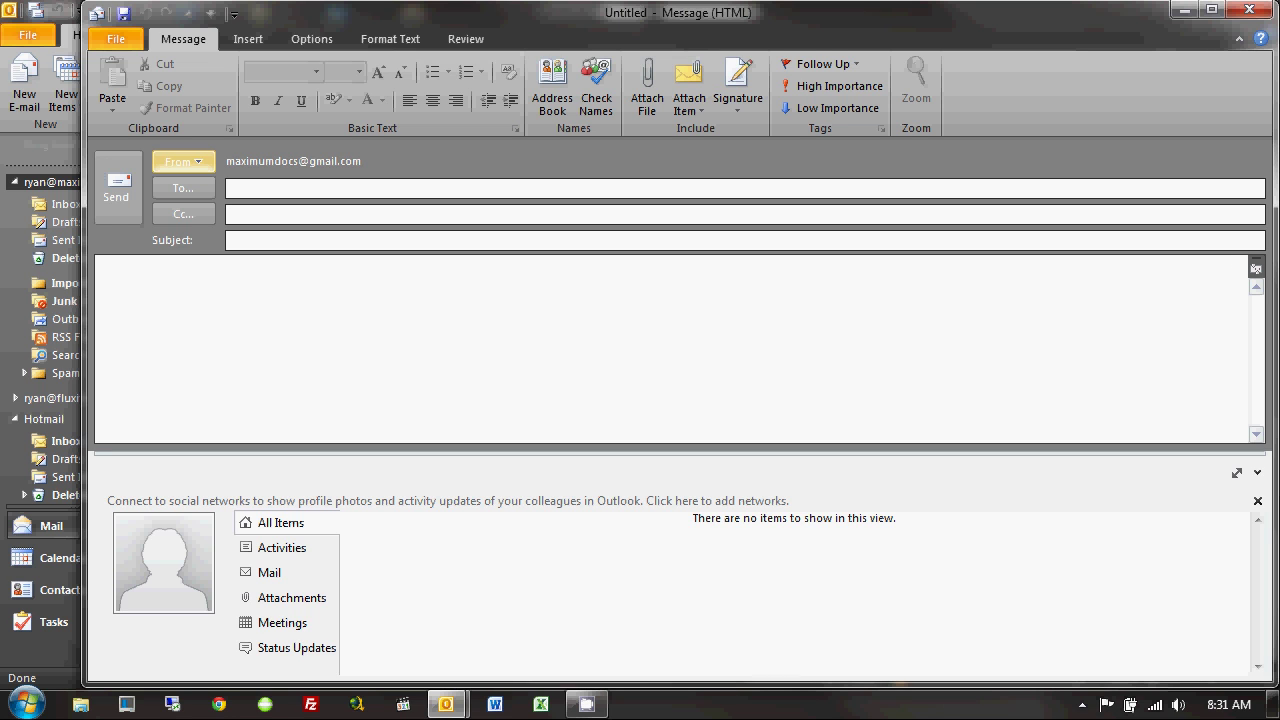
click(1249, 9)
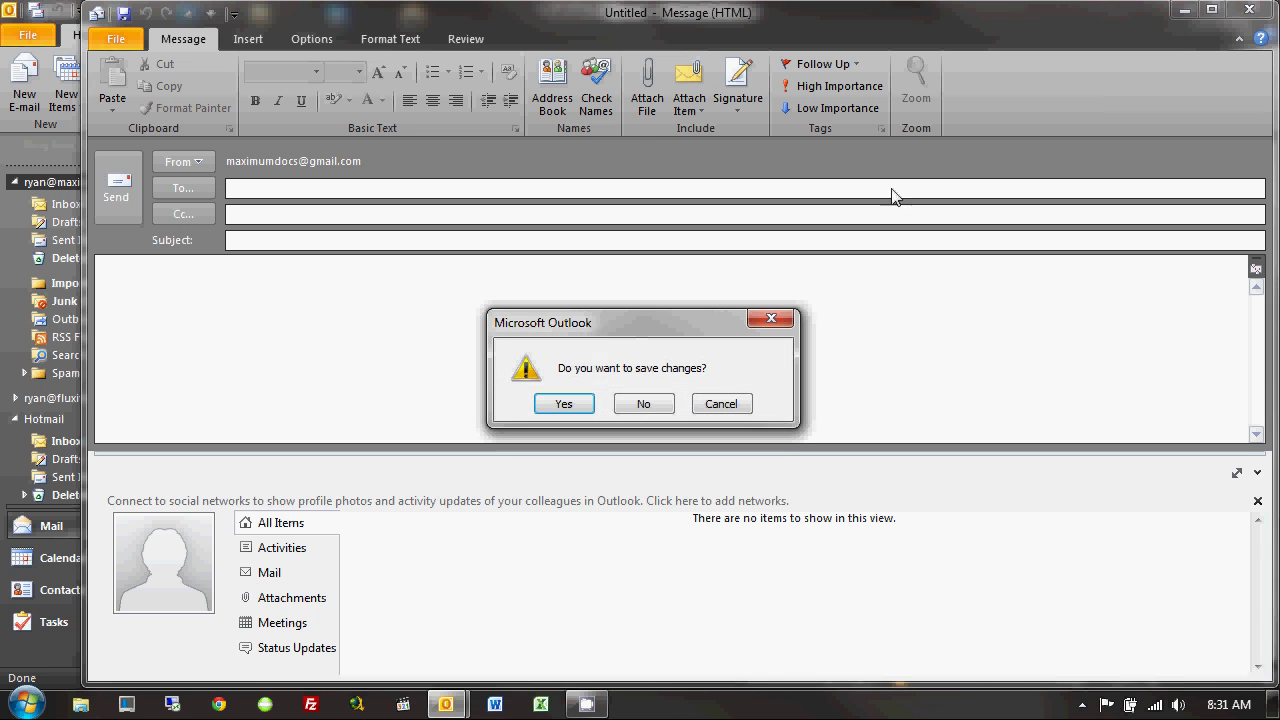
click(643, 404)
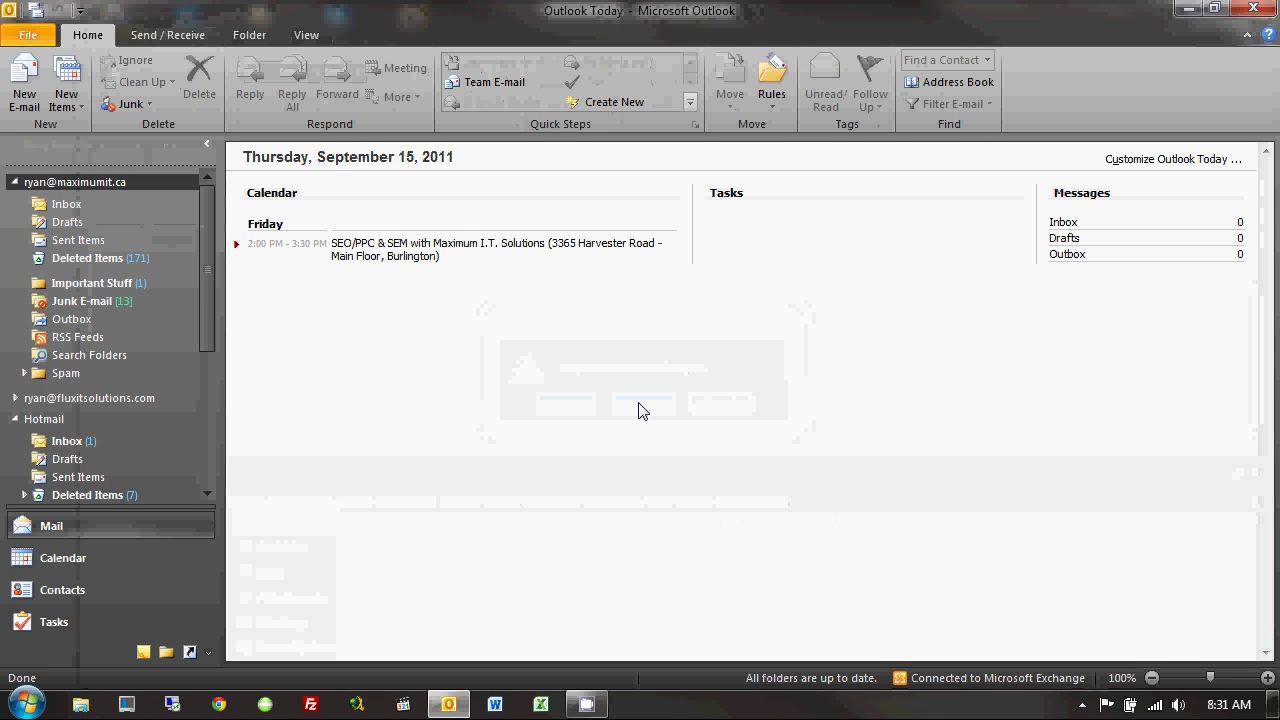
Open the Signatures settings from File > Options > Mail.
click(28, 42)
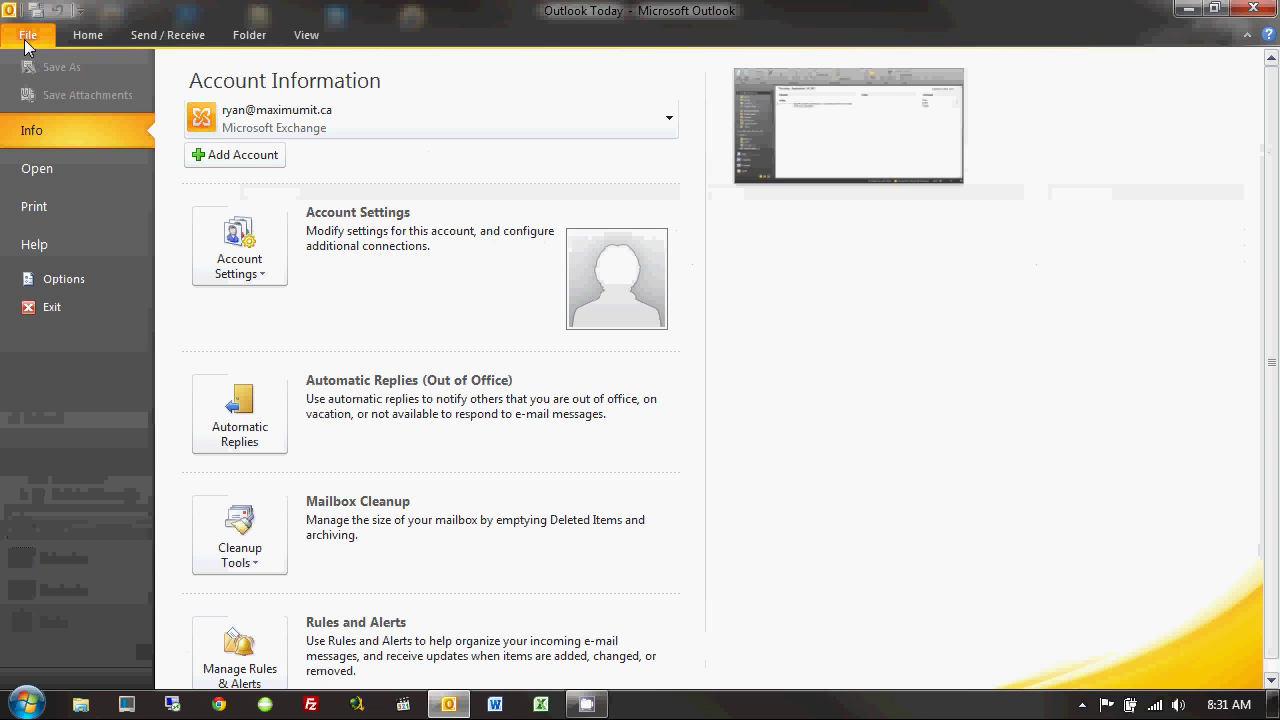
click(82, 280)
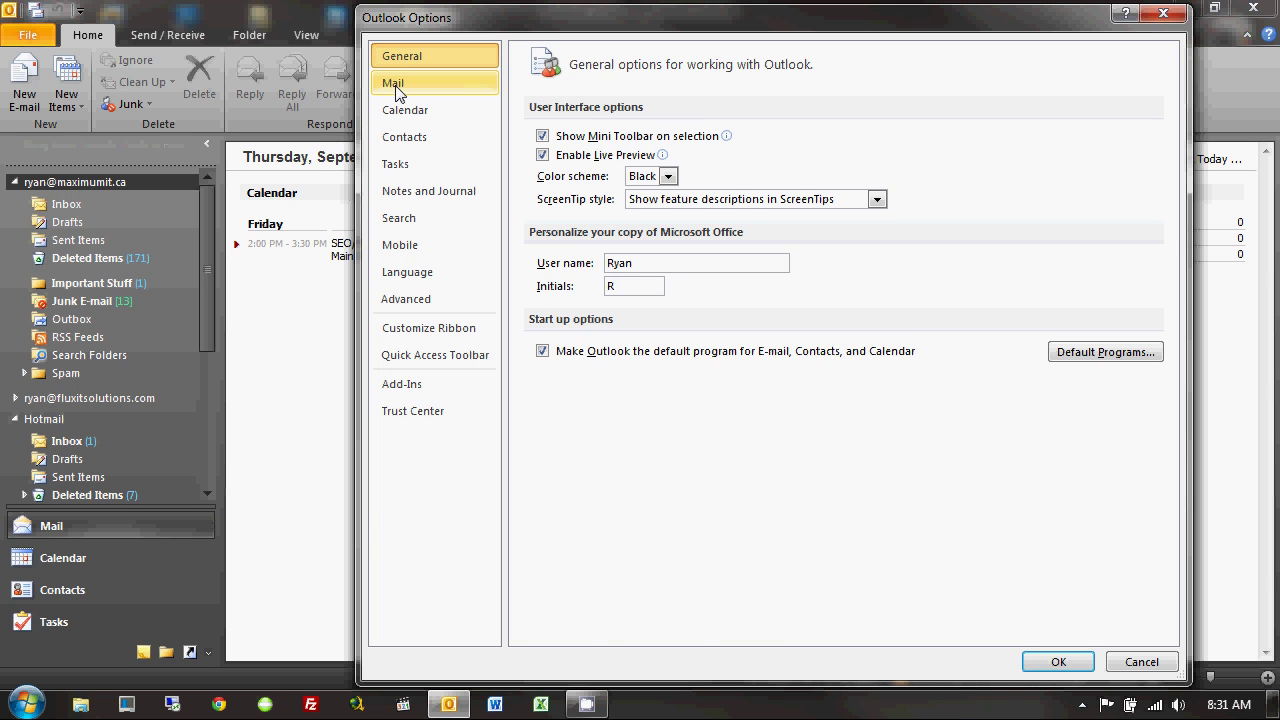
click(398, 90)
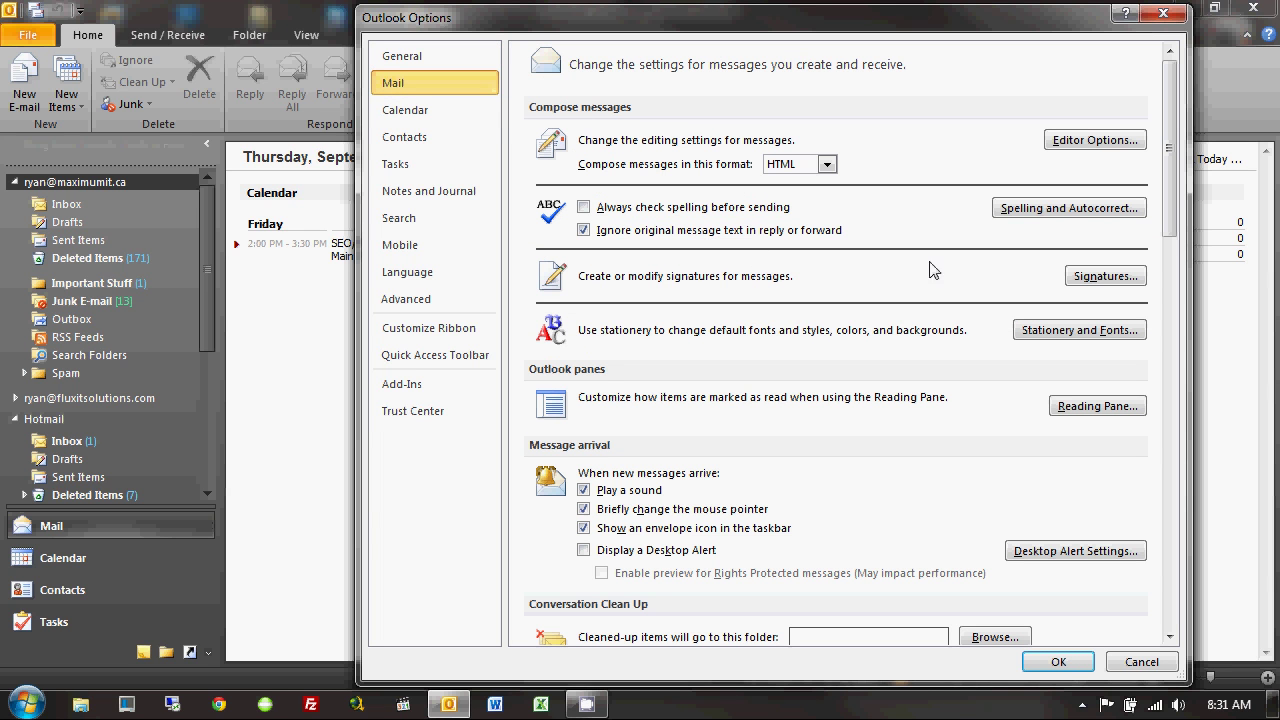
click(1102, 280)
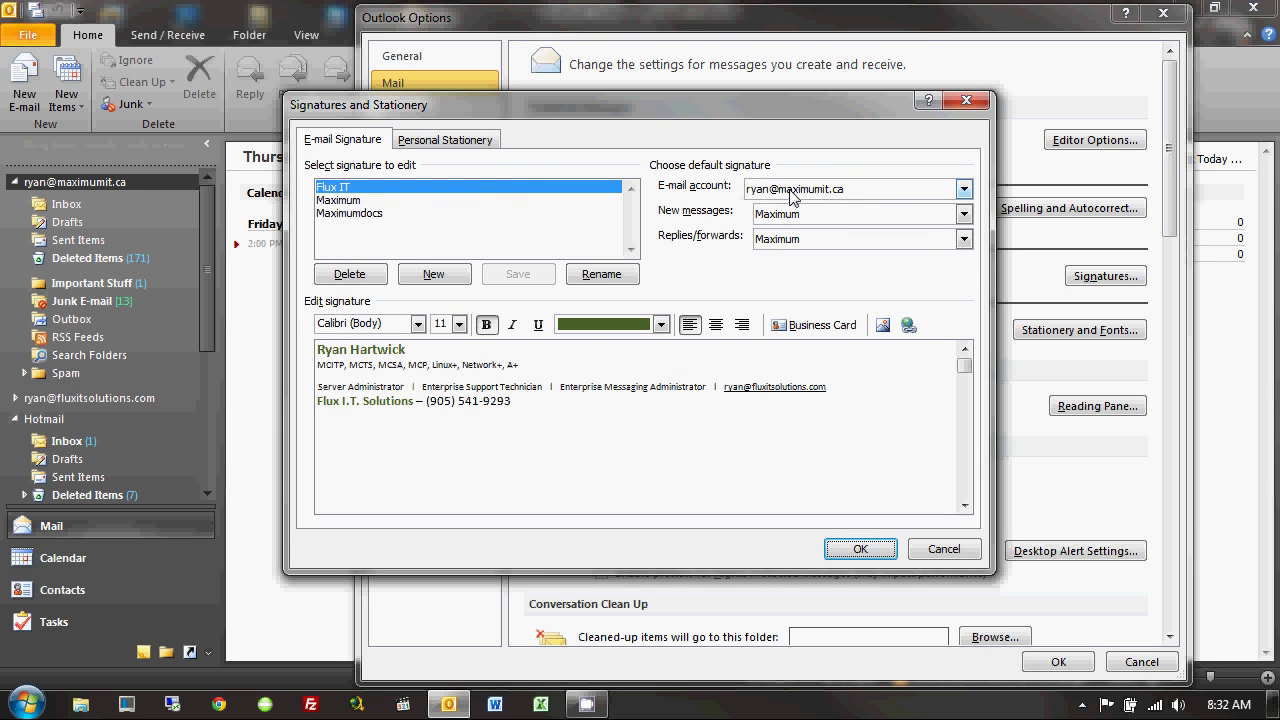
For the Gmail account, set Maximum for new messages and replies/forwards, and save.
click(867, 188)
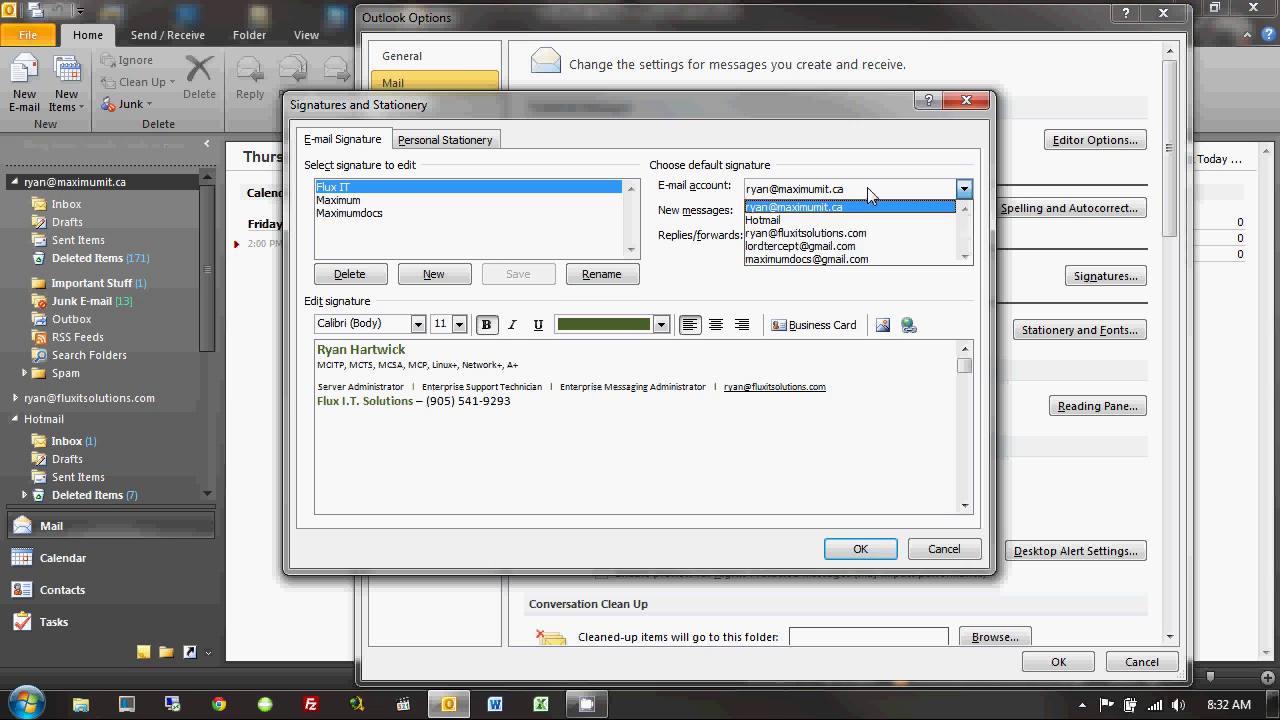
click(848, 260)
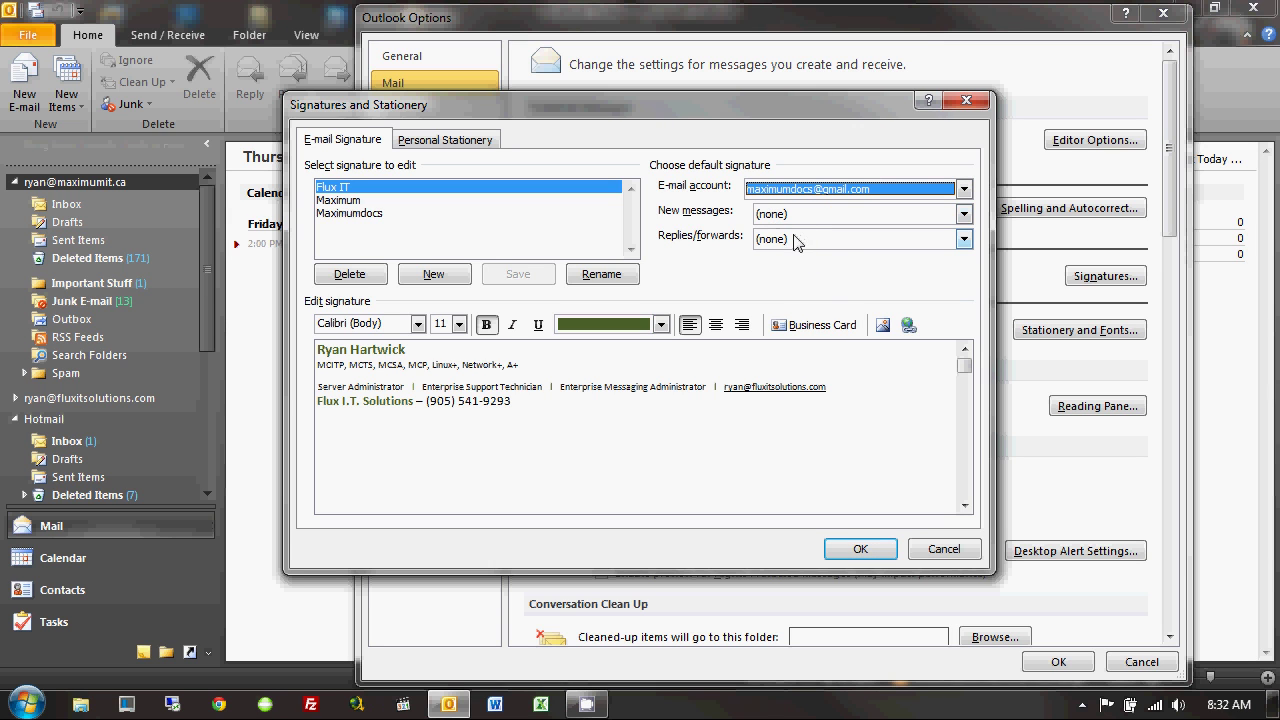
click(963, 213)
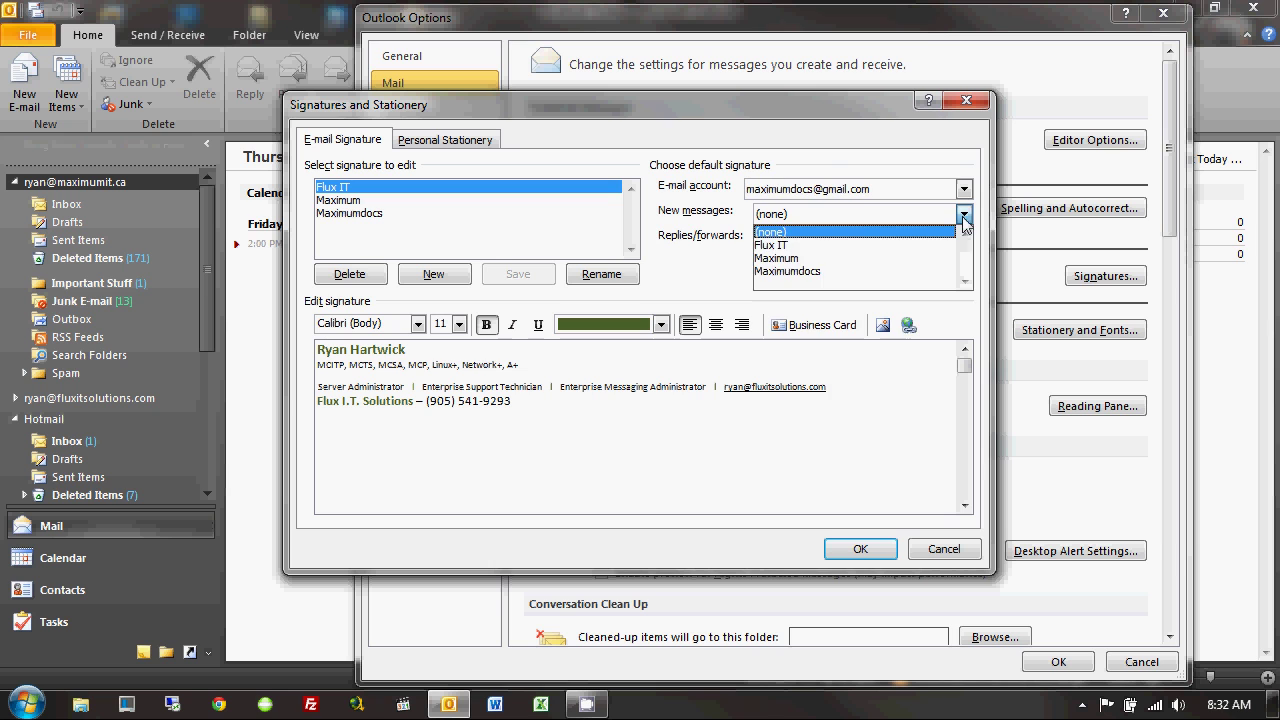
click(857, 260)
click(963, 238)
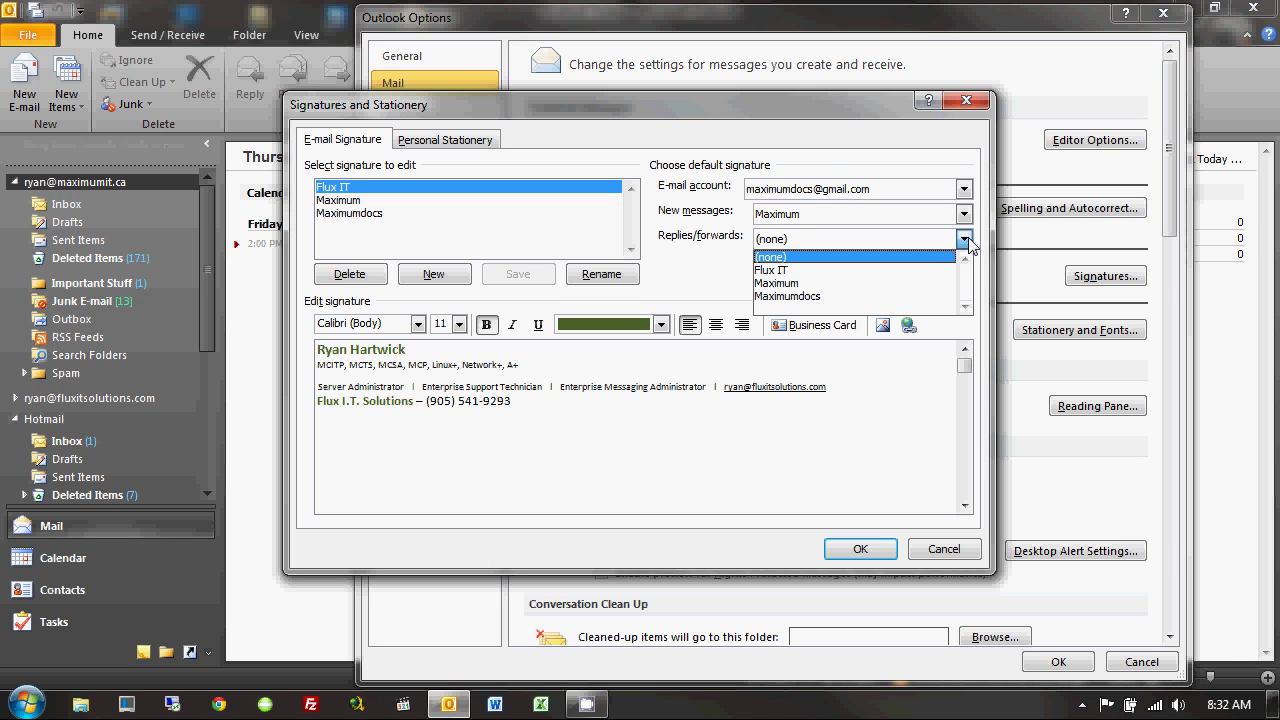
click(910, 286)
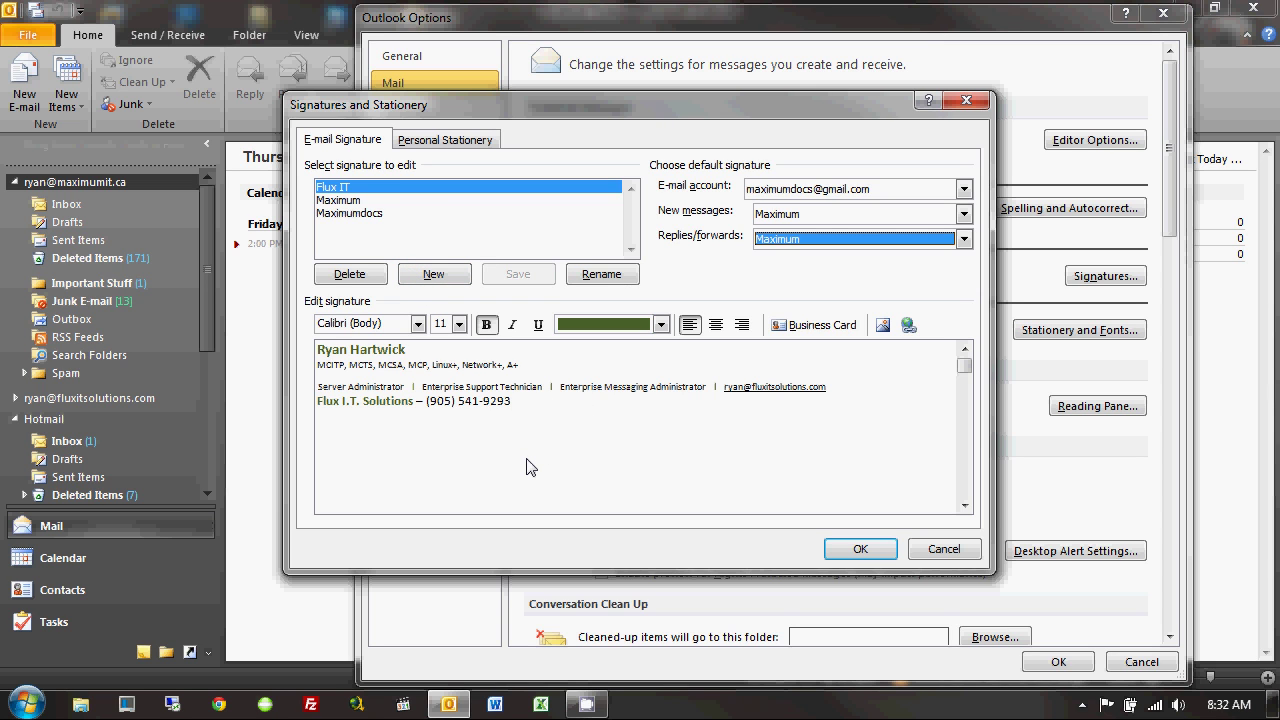
click(858, 552)
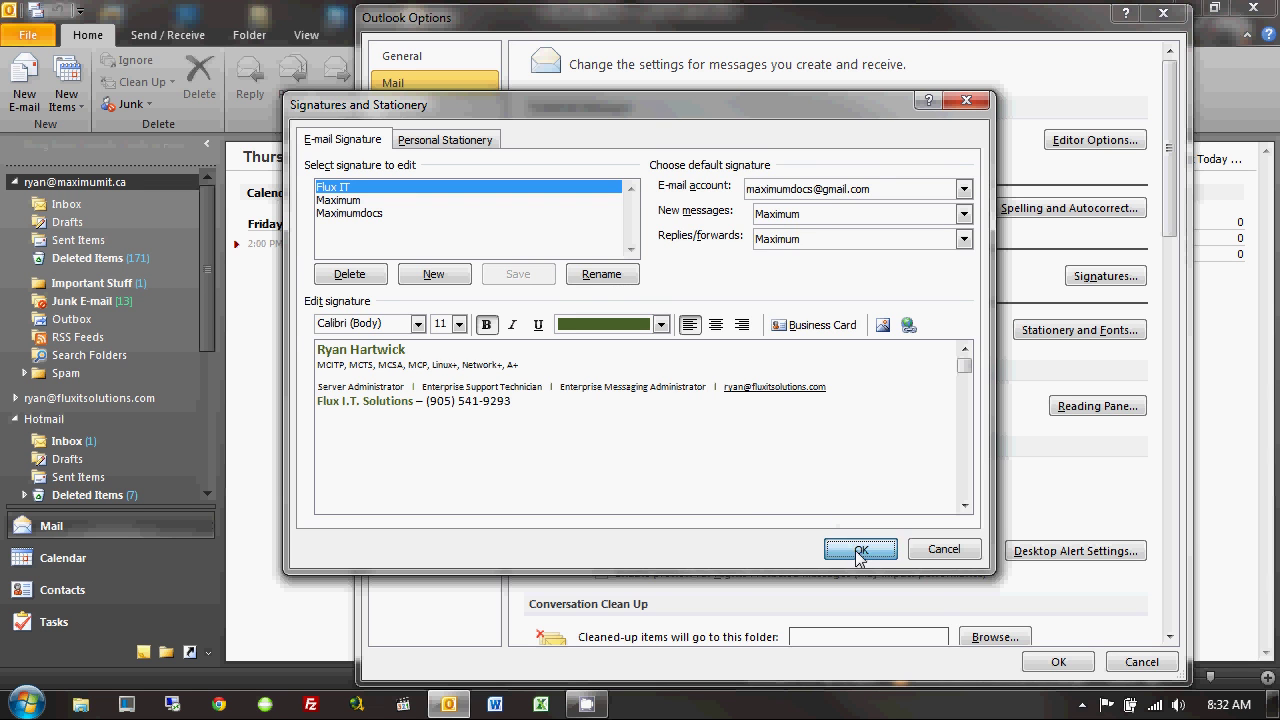
click(1058, 662)
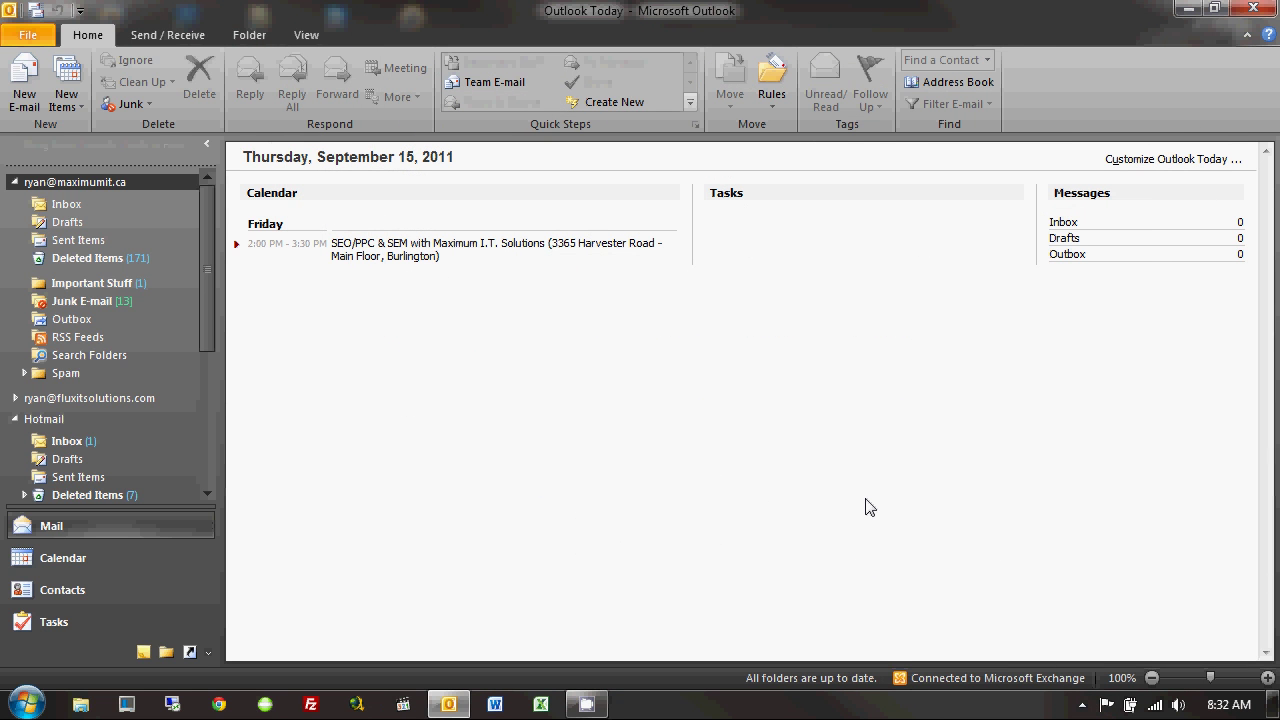
drag(207, 237, 216, 353)
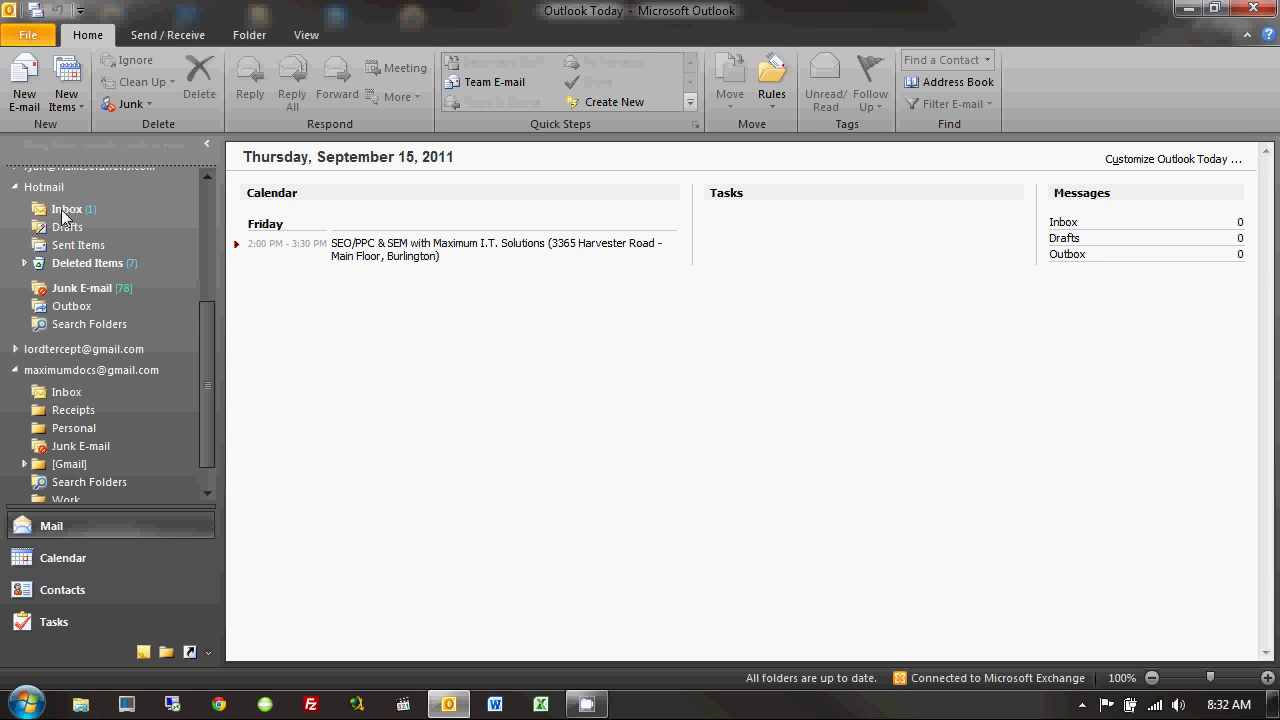
click(24, 85)
click(203, 161)
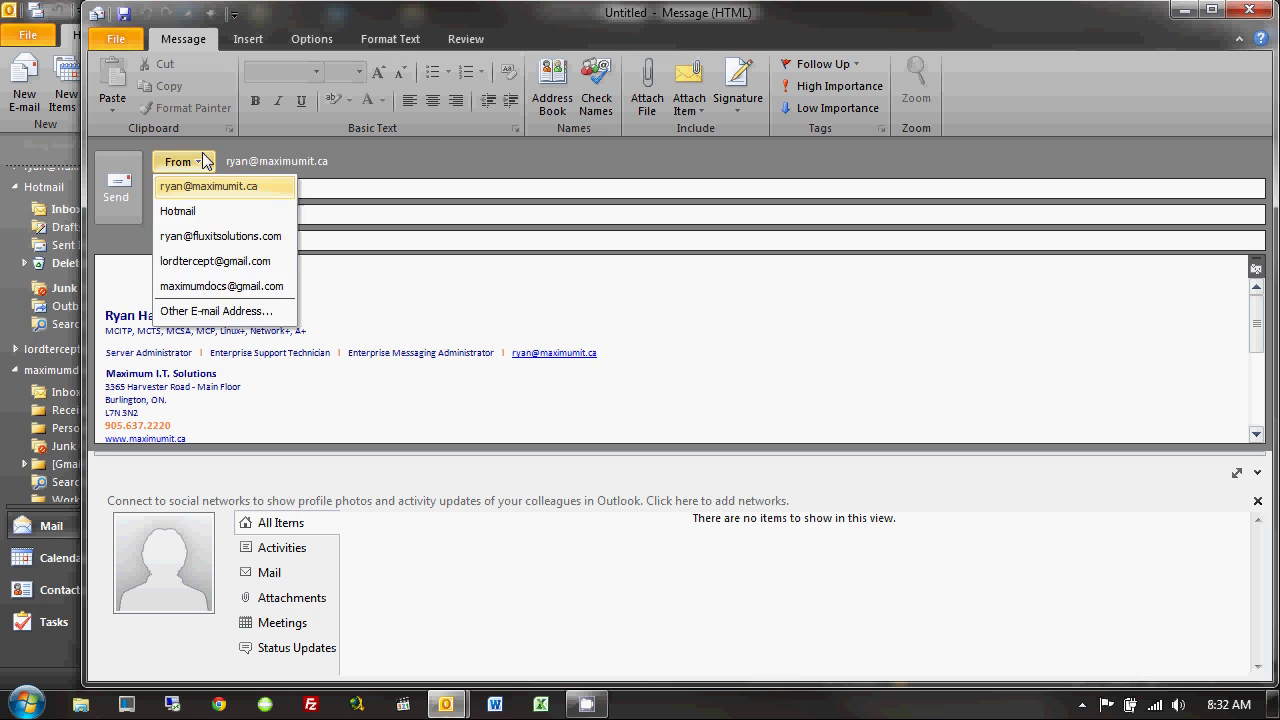
click(214, 288)
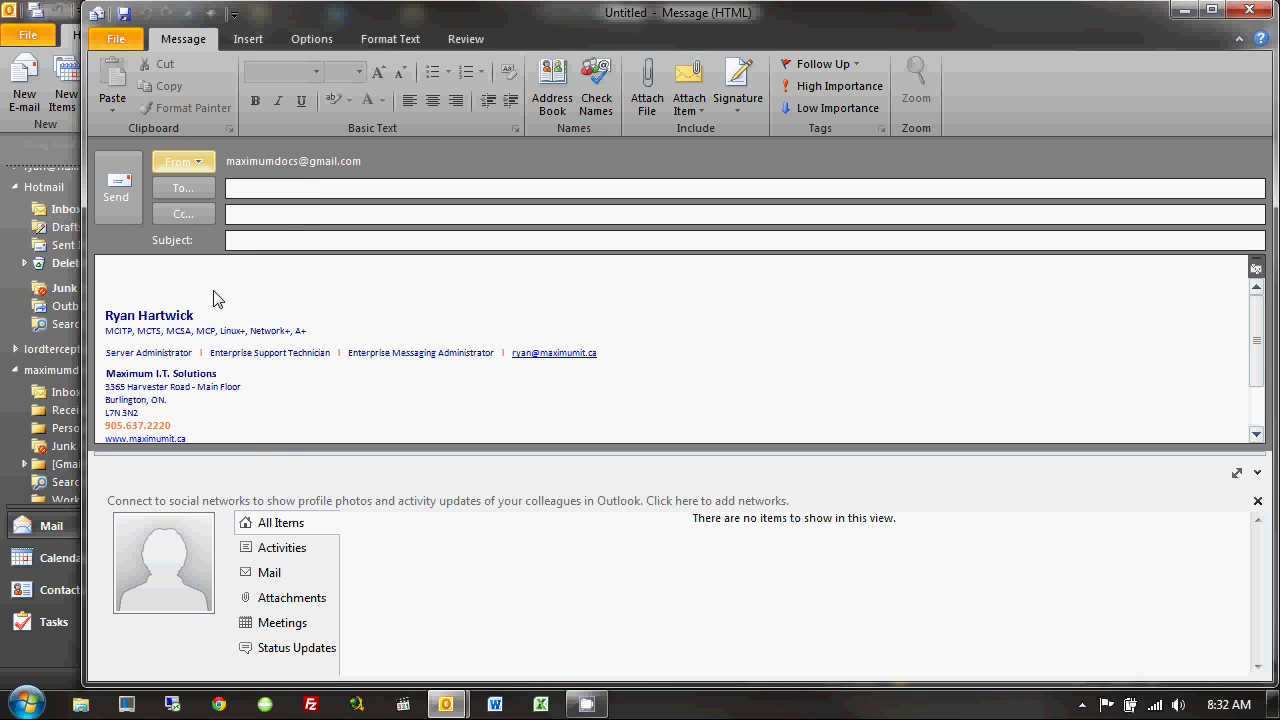
drag(240, 431, 83, 310)
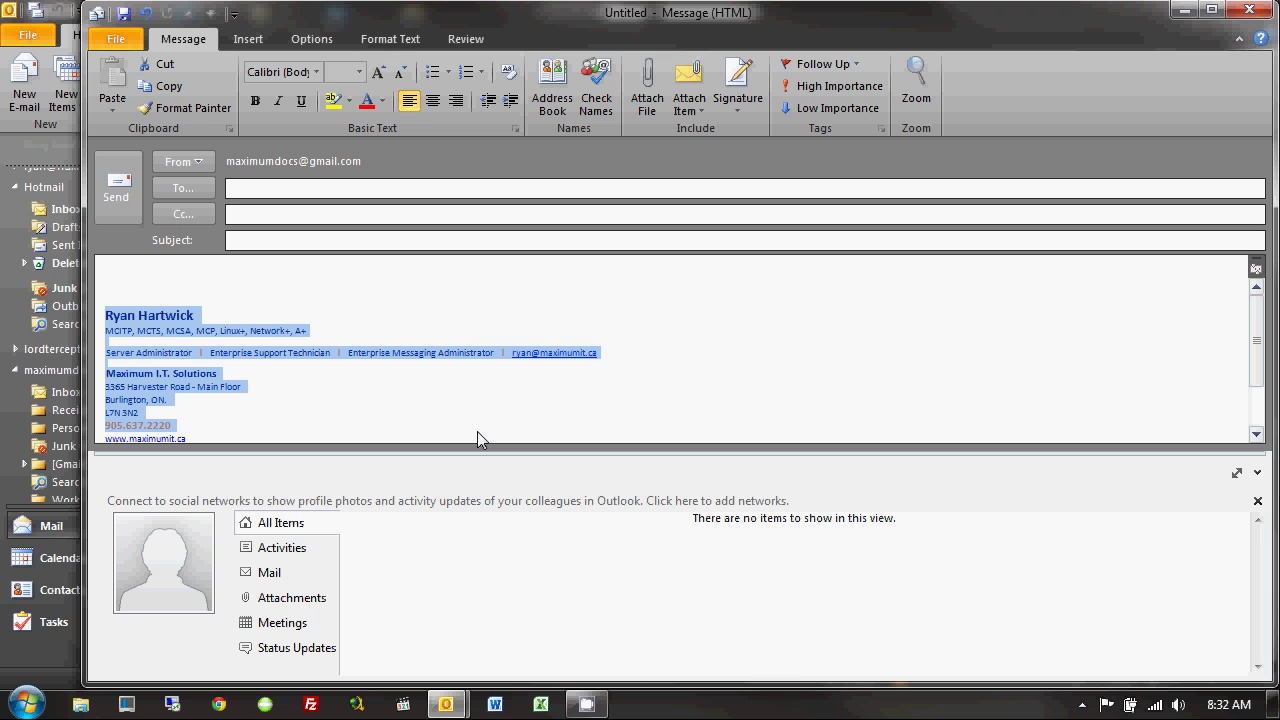
click(1249, 10)
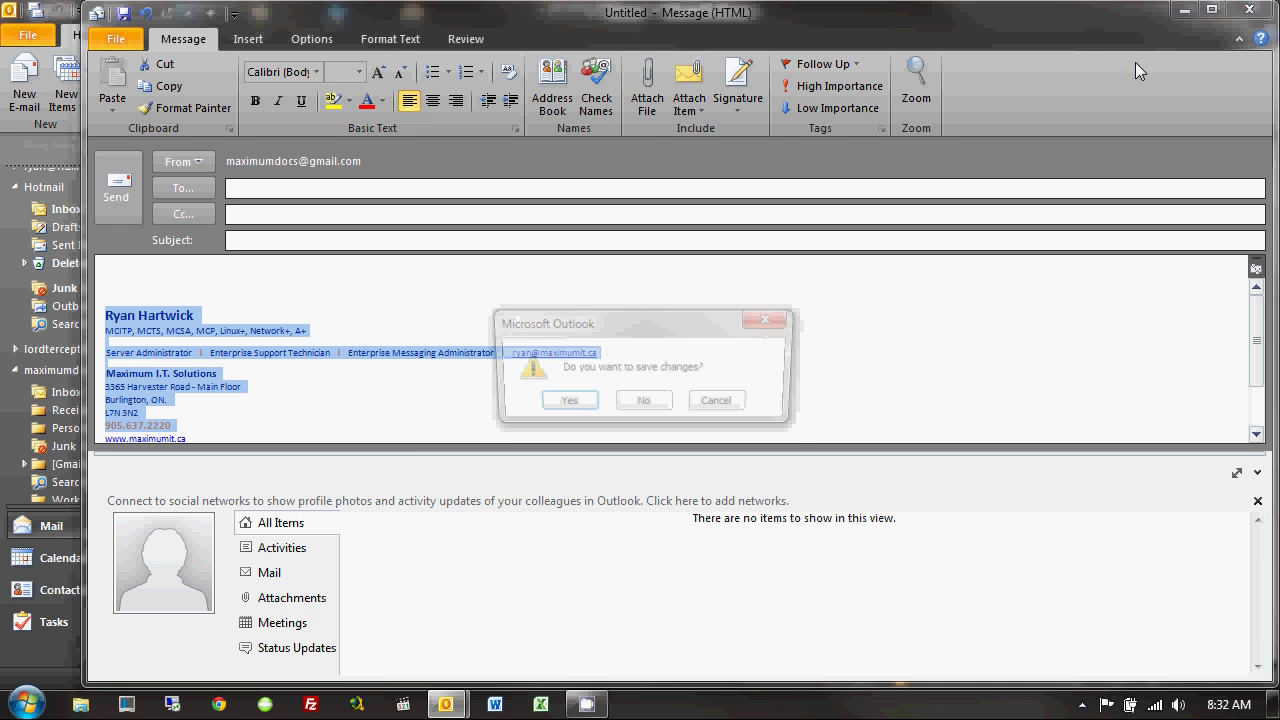
click(641, 404)
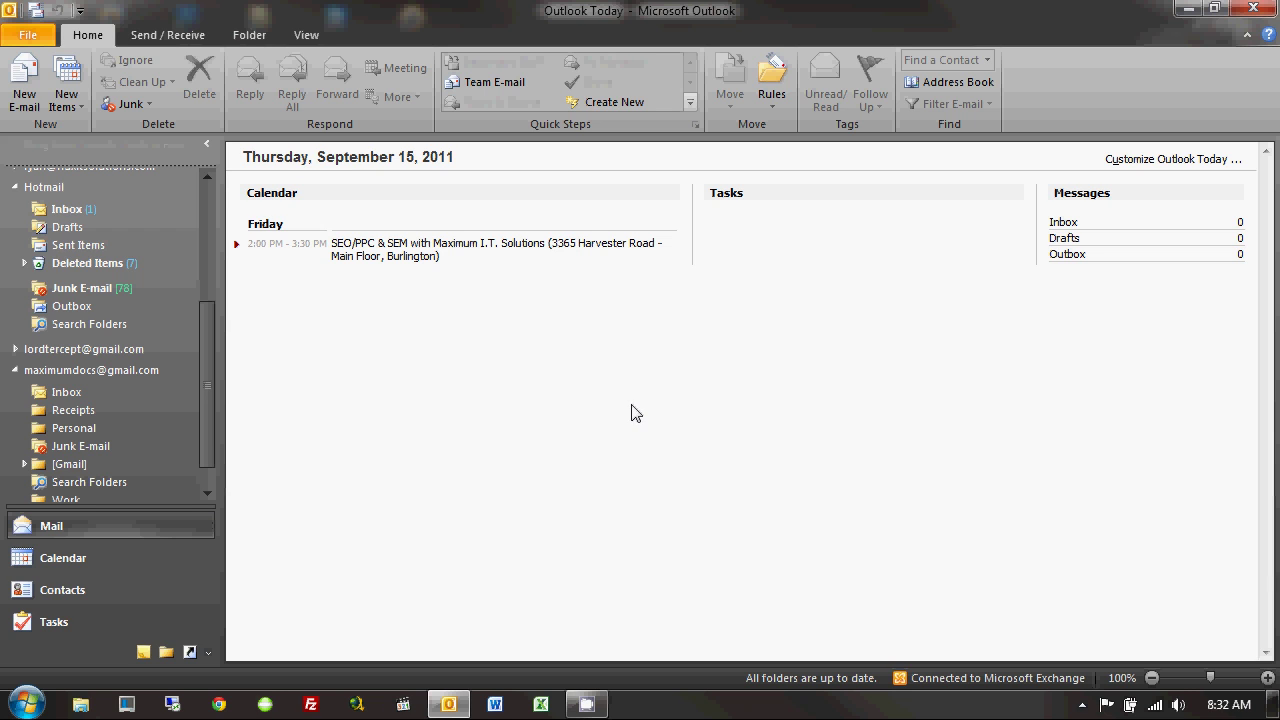